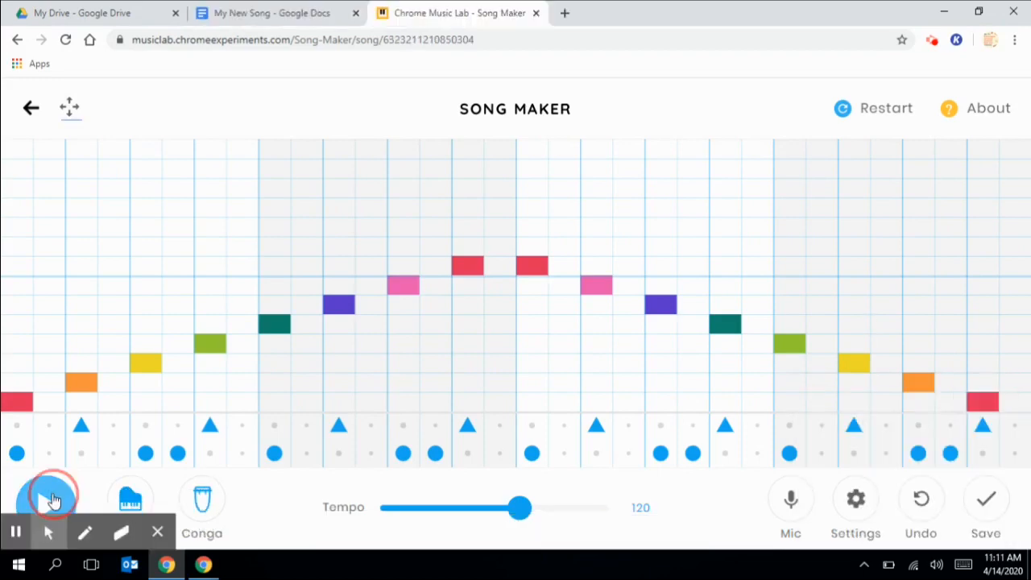
- Play the finished rainbow-arch melody with its conga beat
{"action": "left_click", "coordinate": [50, 501]}
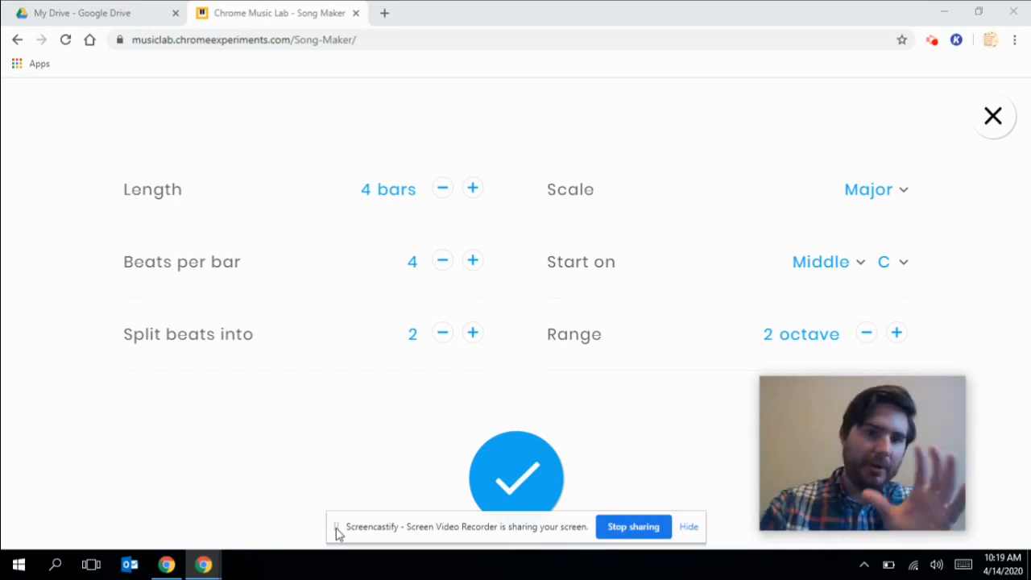
{"action": "left_click", "coordinate": [997, 134]}
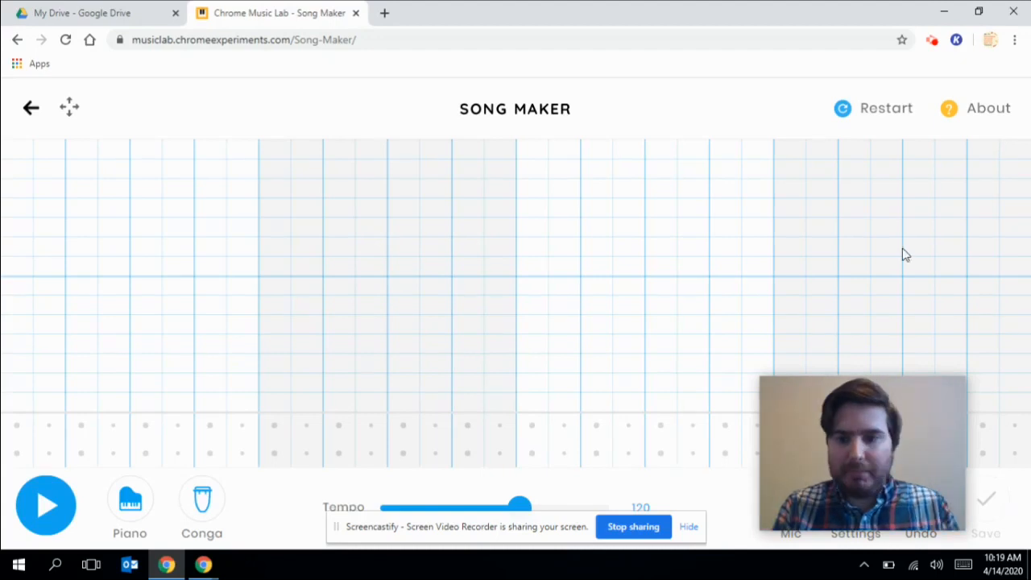
{"action": "mouse_move", "coordinate": [872, 385]}
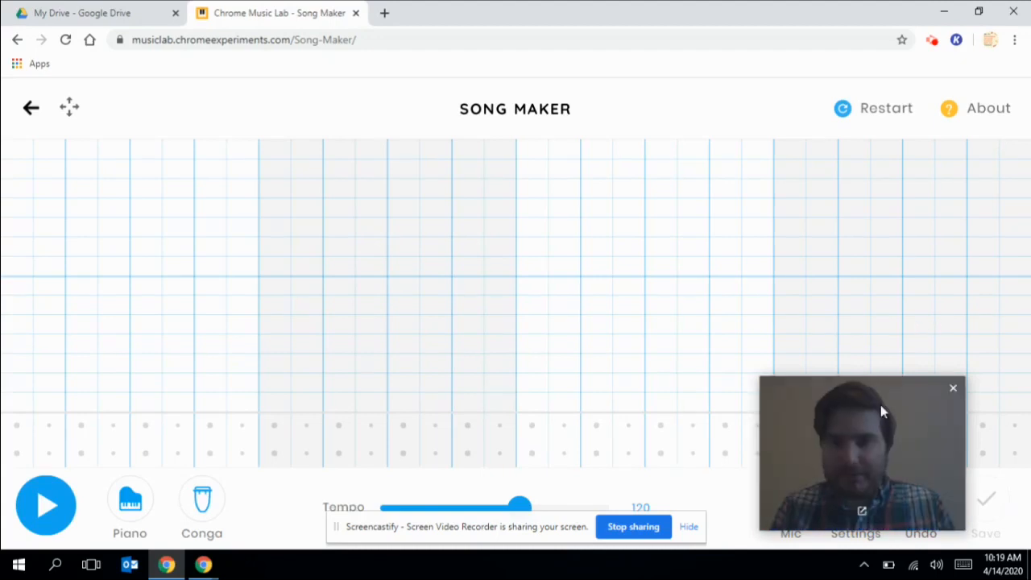
{"action": "left_click_drag", "start_coordinate": [881, 404], "coordinate": [131, 120]}
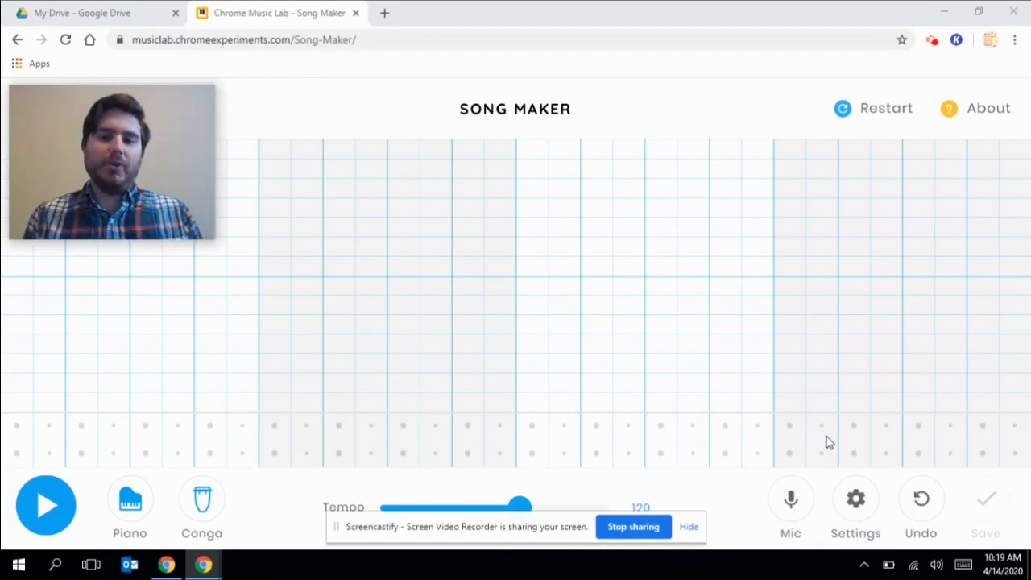
{"action": "left_click", "coordinate": [856, 499]}
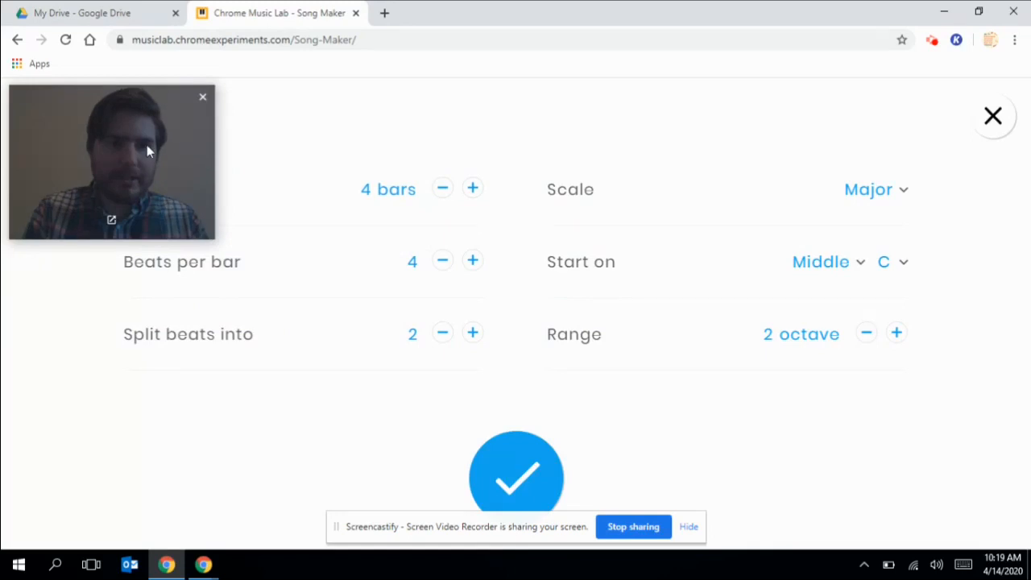
- Drag across the Song Maker page to get back to the empty four-bar grid
{"action": "left_click_drag", "start_coordinate": [144, 141], "coordinate": [928, 452]}
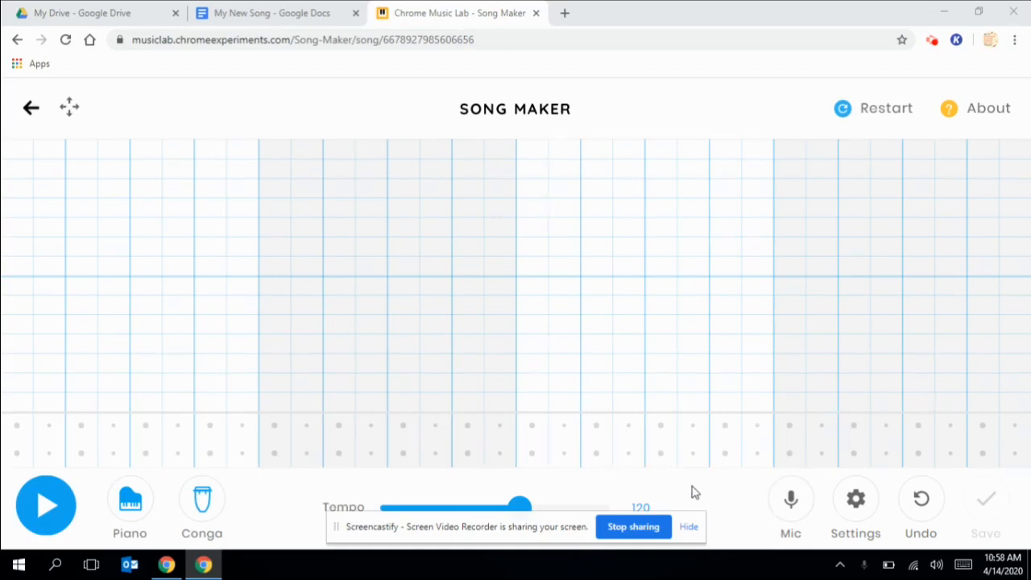
- Cycle through the percussion sounds, leaving the beat on Electronic
{"action": "left_click", "coordinate": [689, 528]}
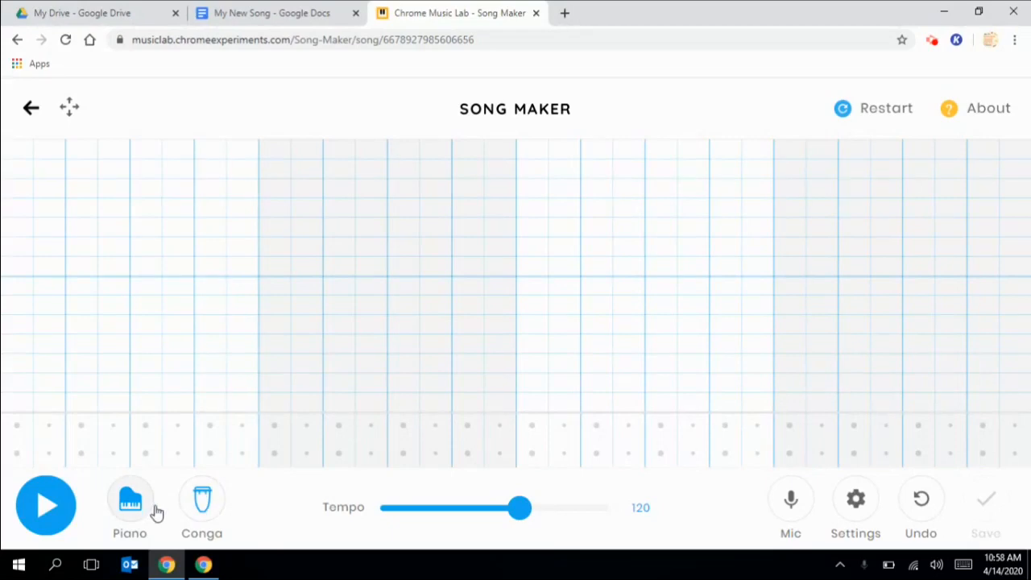
{"action": "left_click", "coordinate": [205, 505]}
{"action": "left_click", "coordinate": [203, 504]}
{"action": "left_click", "coordinate": [204, 503]}
{"action": "left_click", "coordinate": [203, 504]}
{"action": "left_click", "coordinate": [205, 510]}
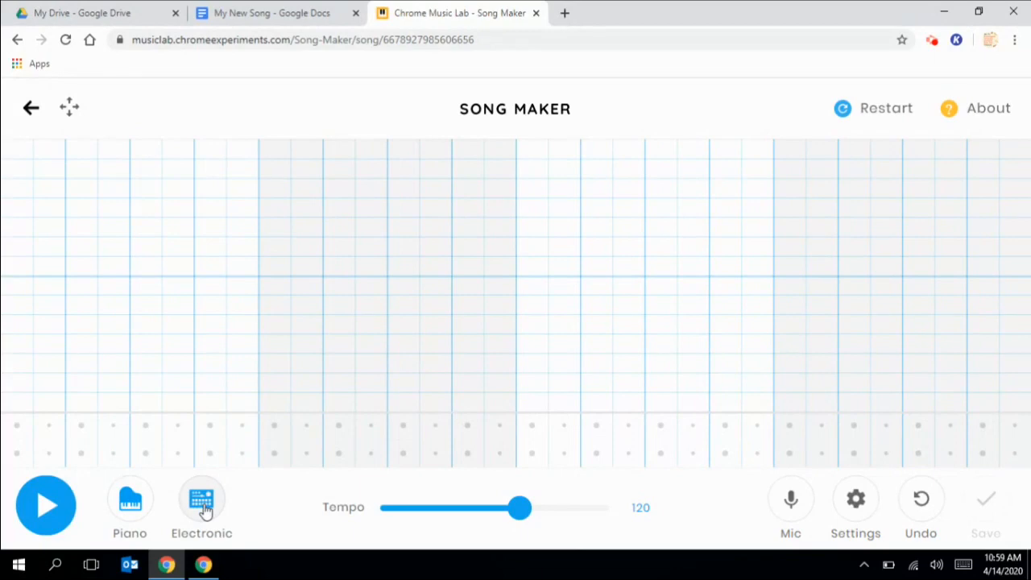
- Step the melody instrument through Strings, Woodwind and Synth to Marimba
{"action": "left_click", "coordinate": [133, 506]}
{"action": "left_click", "coordinate": [133, 506]}
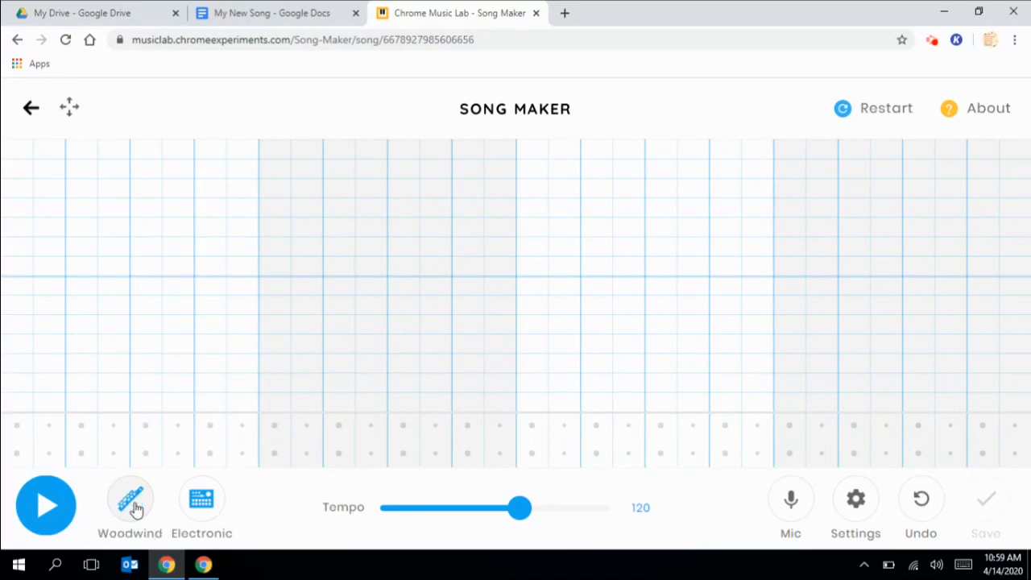
{"action": "left_click", "coordinate": [133, 506]}
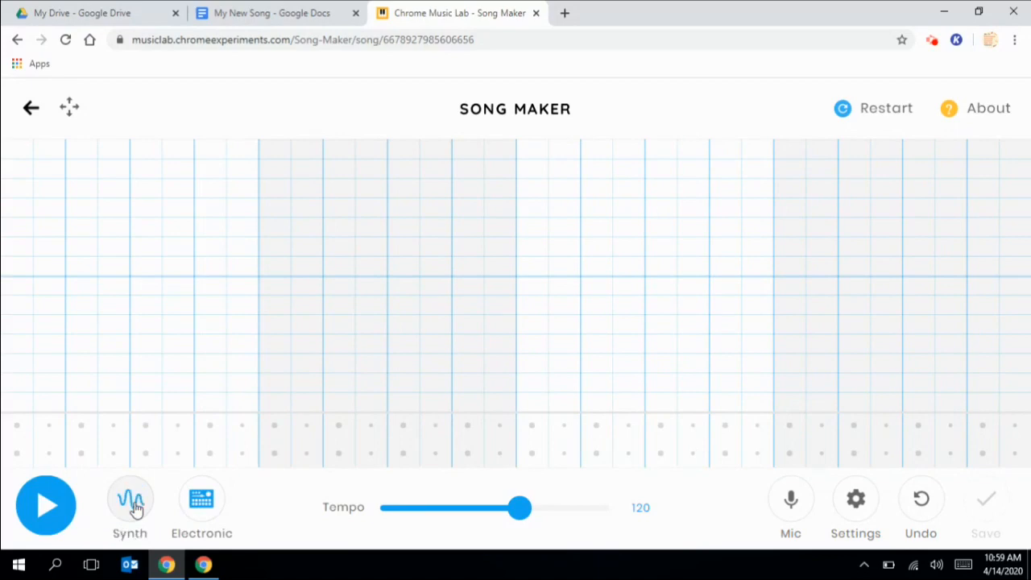
{"action": "left_click", "coordinate": [135, 507]}
- Set the melody back to Piano and cycle the percussion back to Conga
{"action": "left_click", "coordinate": [131, 501]}
{"action": "left_click", "coordinate": [191, 509]}
{"action": "left_click", "coordinate": [191, 509]}
{"action": "left_click", "coordinate": [191, 509]}
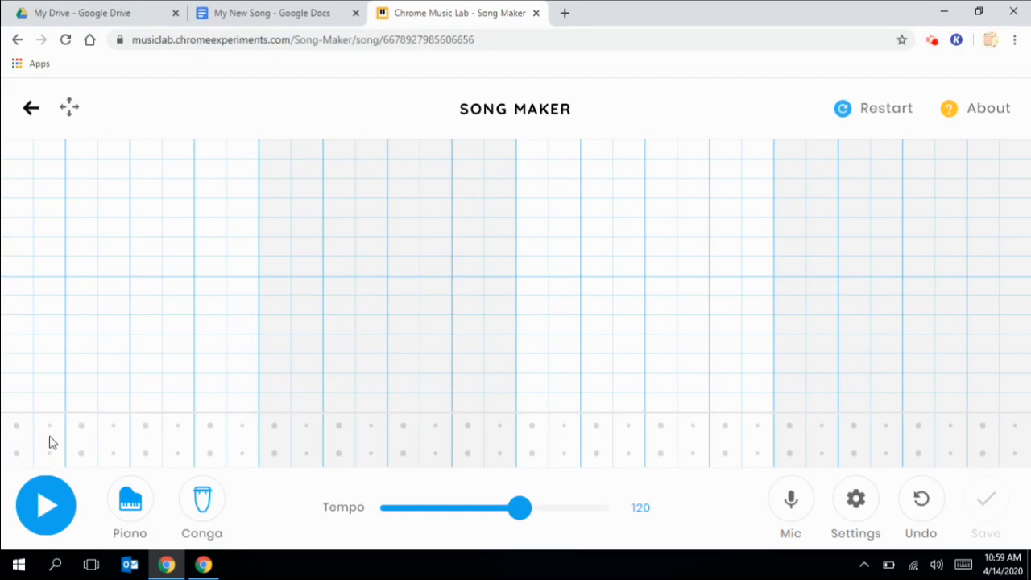
- Place a test low and high conga hit, then remove both to keep the grid empty
{"action": "left_click", "coordinate": [17, 454]}
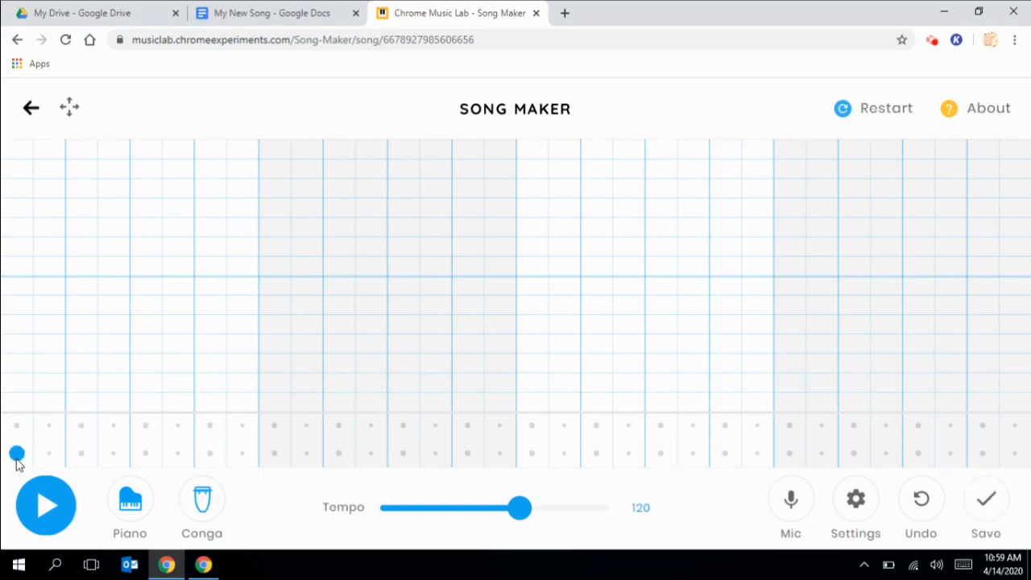
{"action": "left_click", "coordinate": [53, 426]}
{"action": "left_click", "coordinate": [53, 426]}
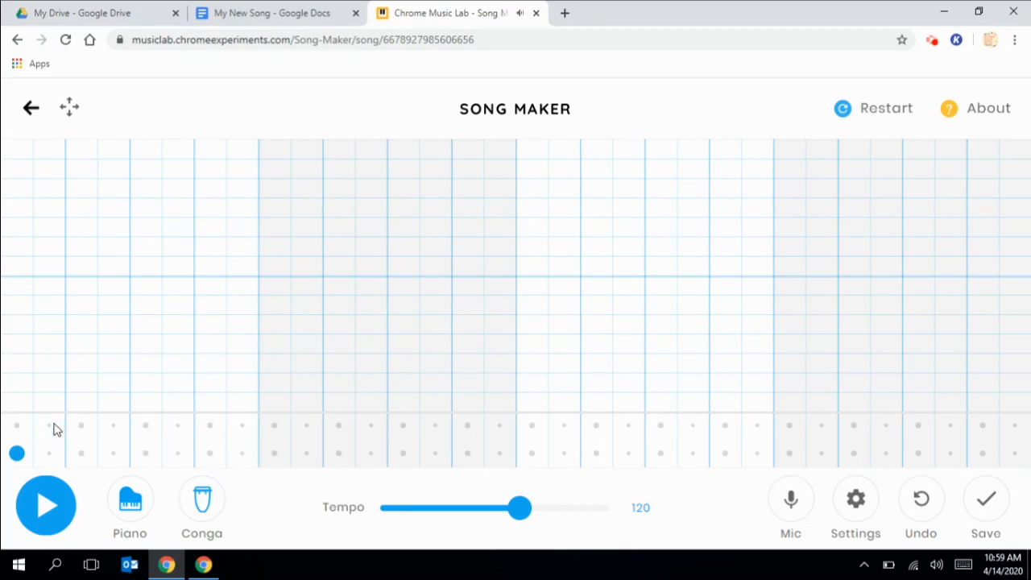
{"action": "left_click", "coordinate": [12, 457]}
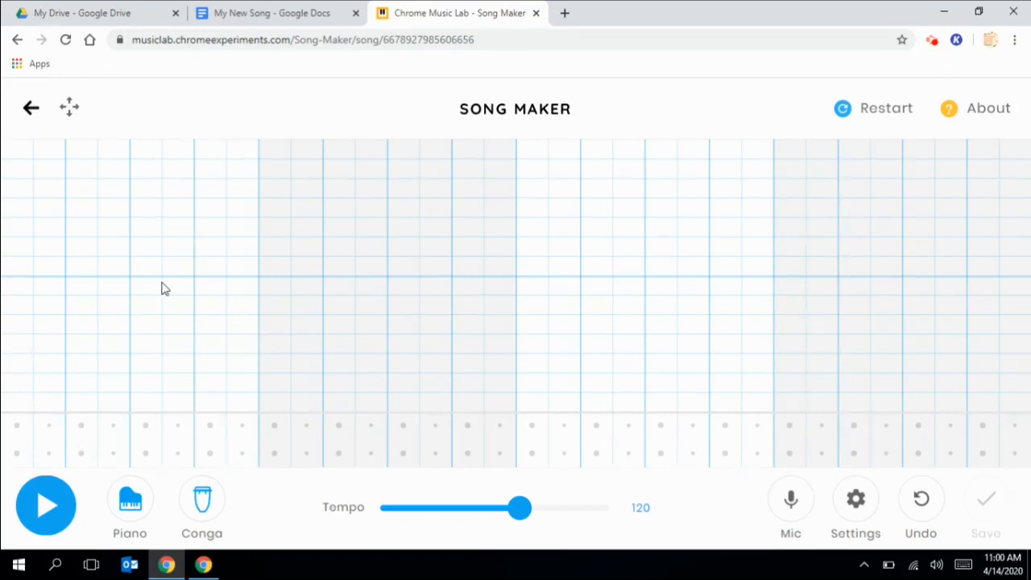
{"action": "left_click", "coordinate": [630, 270]}
{"action": "left_click", "coordinate": [630, 272]}
{"action": "left_click", "coordinate": [40, 434]}
{"action": "left_click", "coordinate": [42, 432]}
- Lay out bar one's pattern of low and high conga hits and play it back
{"action": "left_click", "coordinate": [21, 454]}
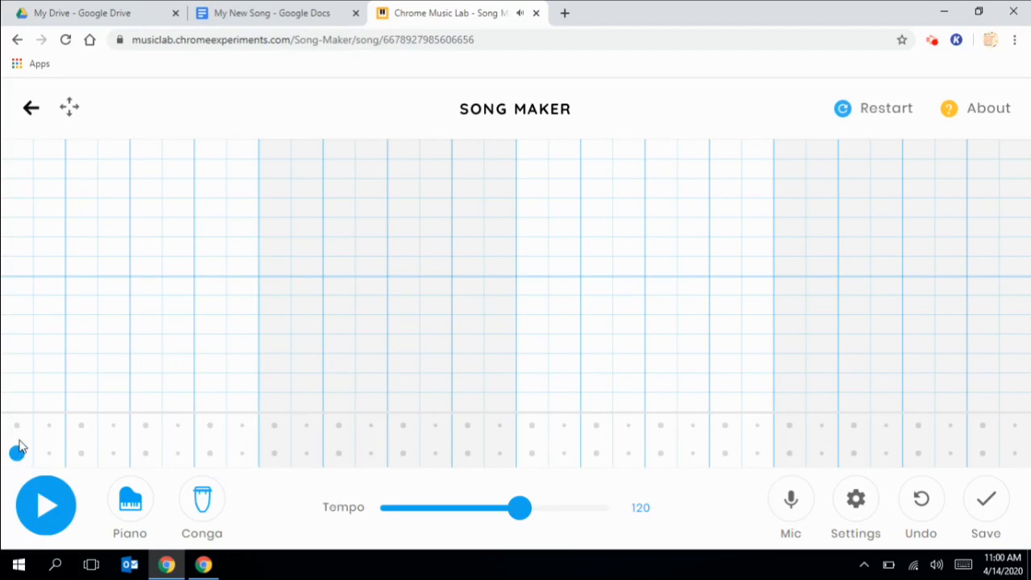
{"action": "left_click", "coordinate": [82, 426]}
{"action": "left_click", "coordinate": [145, 454]}
{"action": "left_click", "coordinate": [177, 453]}
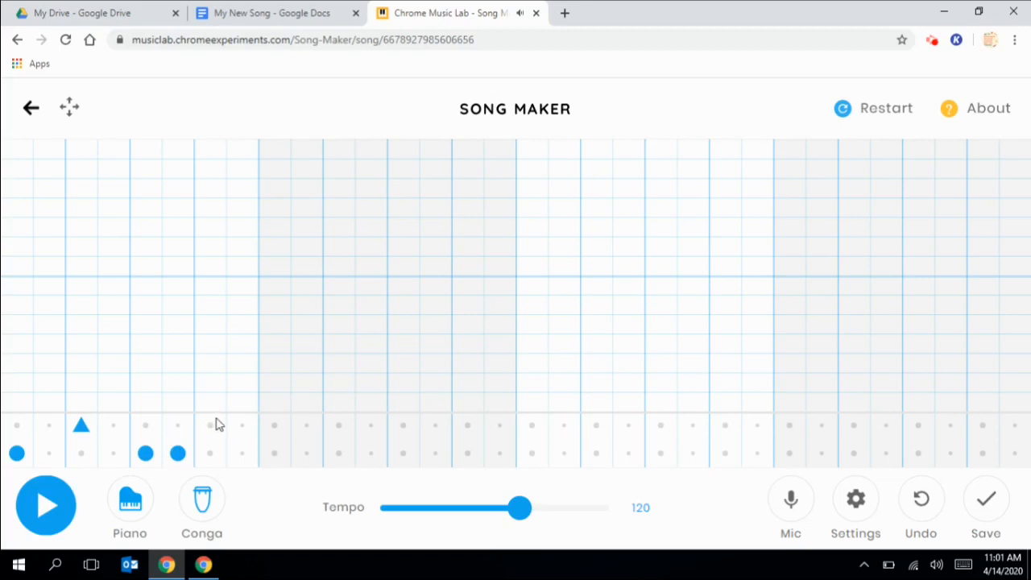
{"action": "left_click", "coordinate": [211, 425]}
{"action": "left_click", "coordinate": [71, 503]}
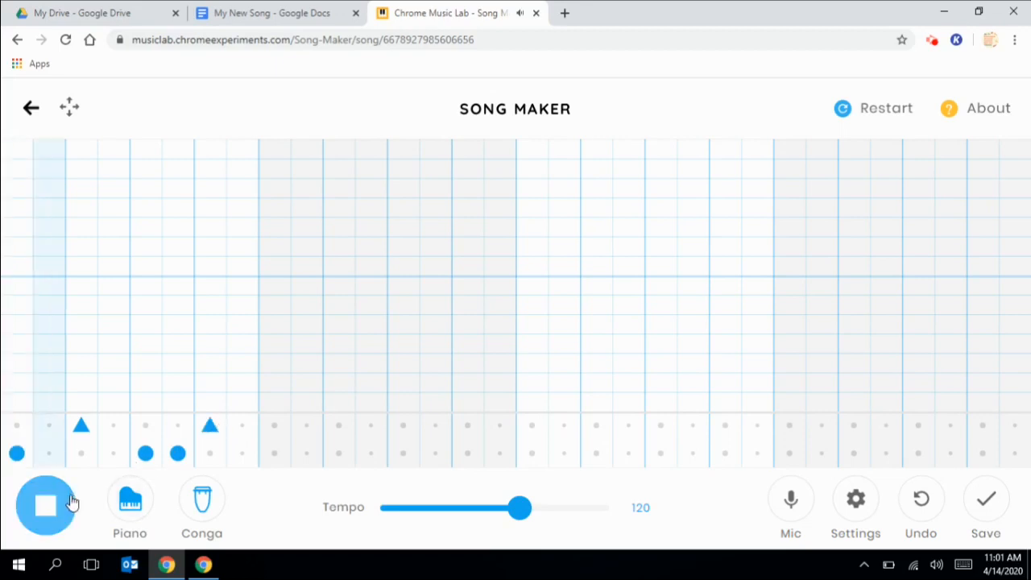
{"action": "left_click", "coordinate": [71, 503]}
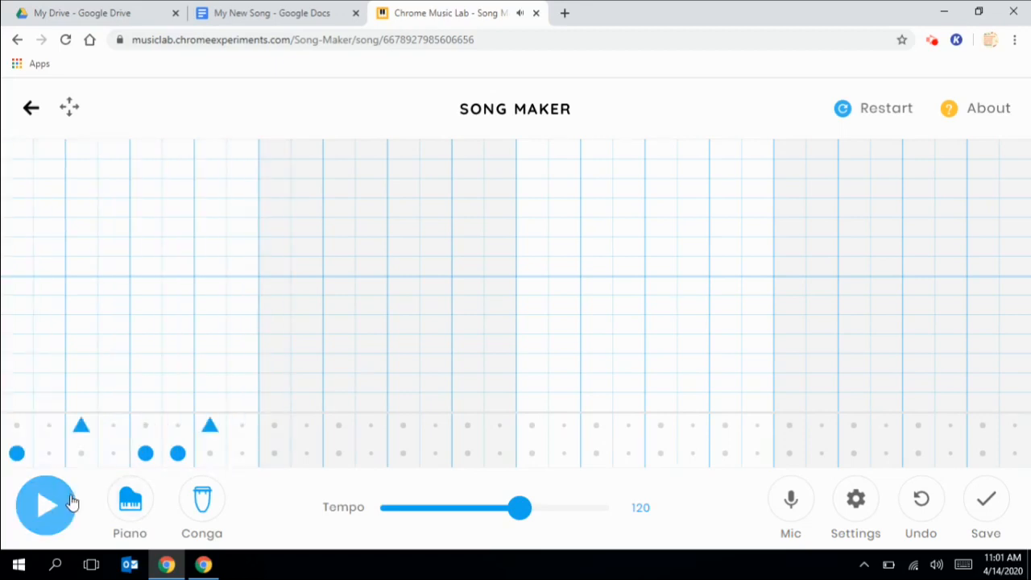
- Repeat the conga pattern through bars two to four and save the song
{"action": "left_click", "coordinate": [274, 454]}
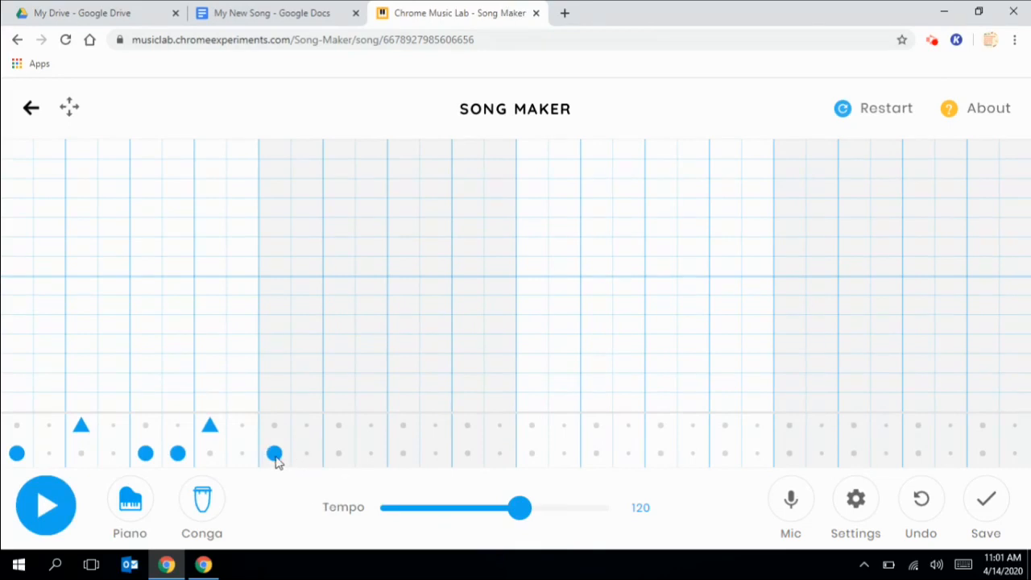
{"action": "left_click", "coordinate": [338, 426]}
{"action": "left_click", "coordinate": [403, 453]}
{"action": "left_click", "coordinate": [467, 425]}
{"action": "left_click", "coordinate": [531, 454]}
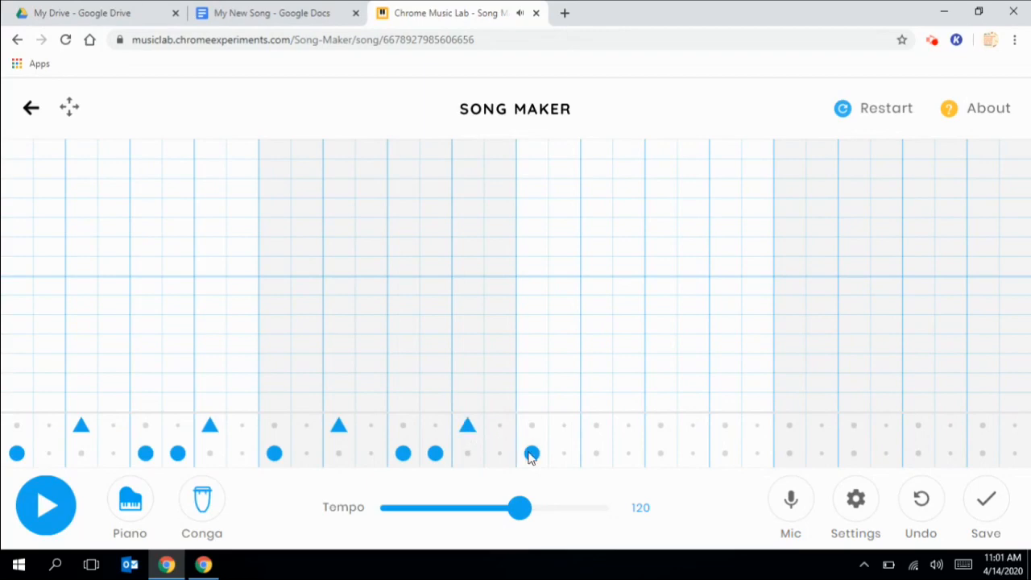
{"action": "left_click", "coordinate": [596, 426]}
{"action": "left_click", "coordinate": [661, 454]}
{"action": "left_click", "coordinate": [693, 454]}
{"action": "left_click", "coordinate": [725, 425]}
{"action": "left_click", "coordinate": [790, 454]}
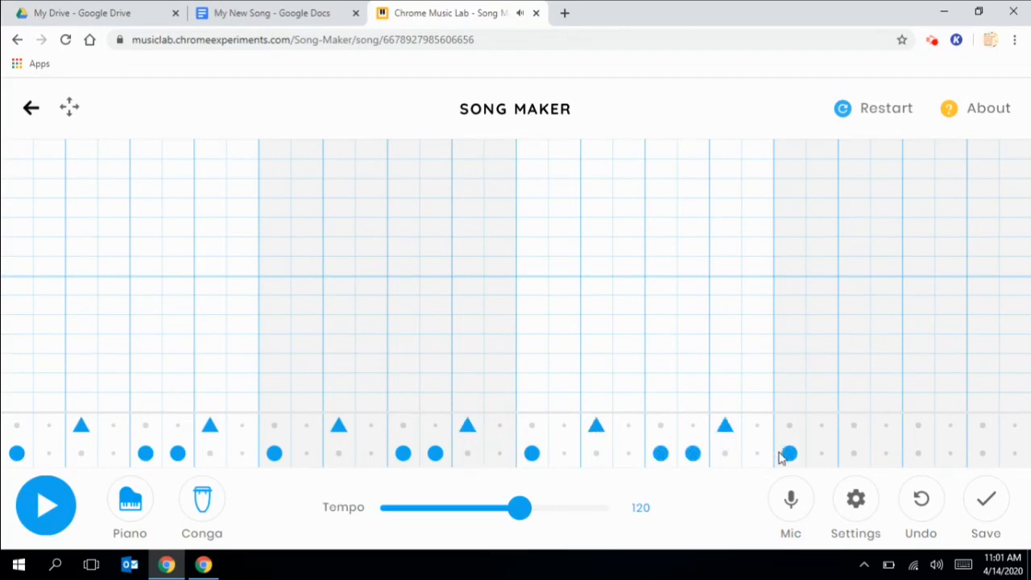
{"action": "left_click", "coordinate": [855, 426]}
{"action": "left_click", "coordinate": [919, 454]}
{"action": "left_click", "coordinate": [951, 453]}
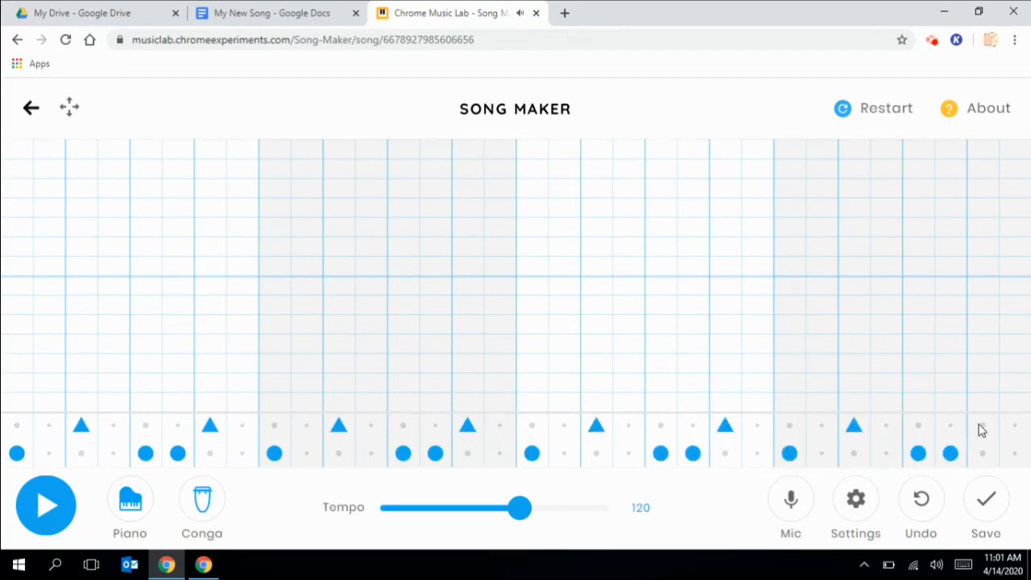
{"action": "left_click", "coordinate": [983, 425]}
{"action": "left_click", "coordinate": [992, 505]}
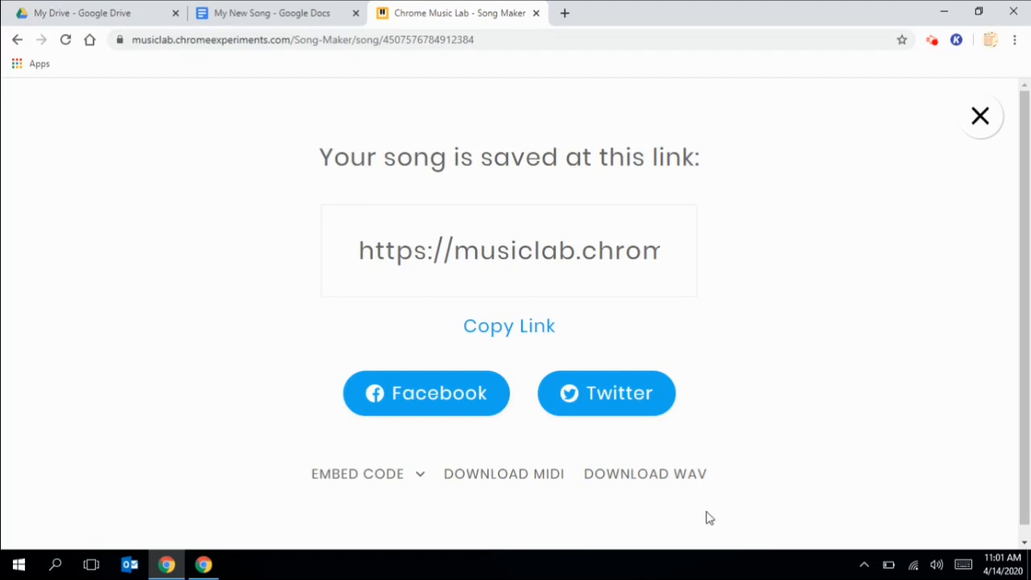
- Copy the saved song's link and switch to the My Drive page
{"action": "left_click", "coordinate": [540, 335]}
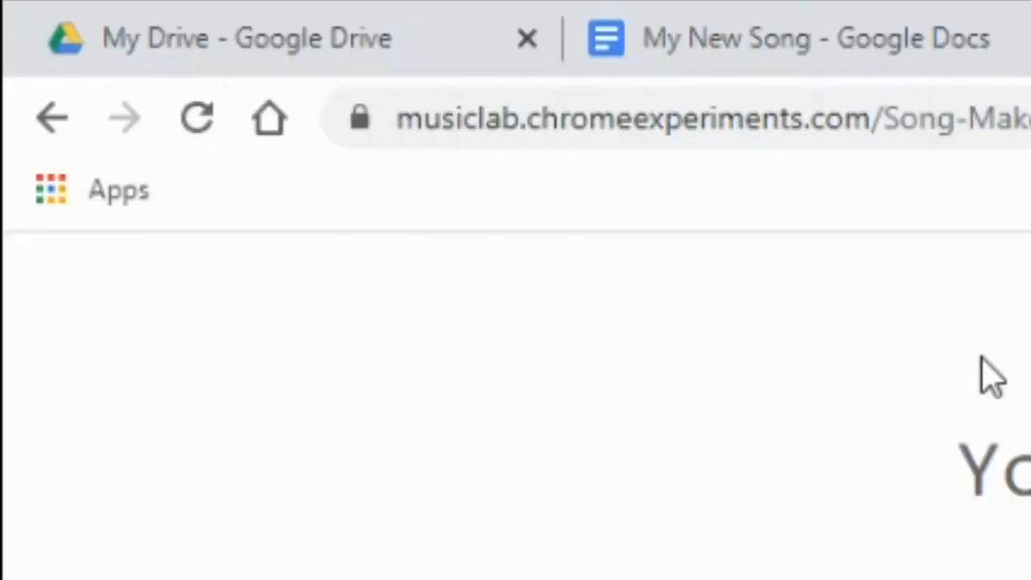
{"action": "left_click", "coordinate": [200, 11]}
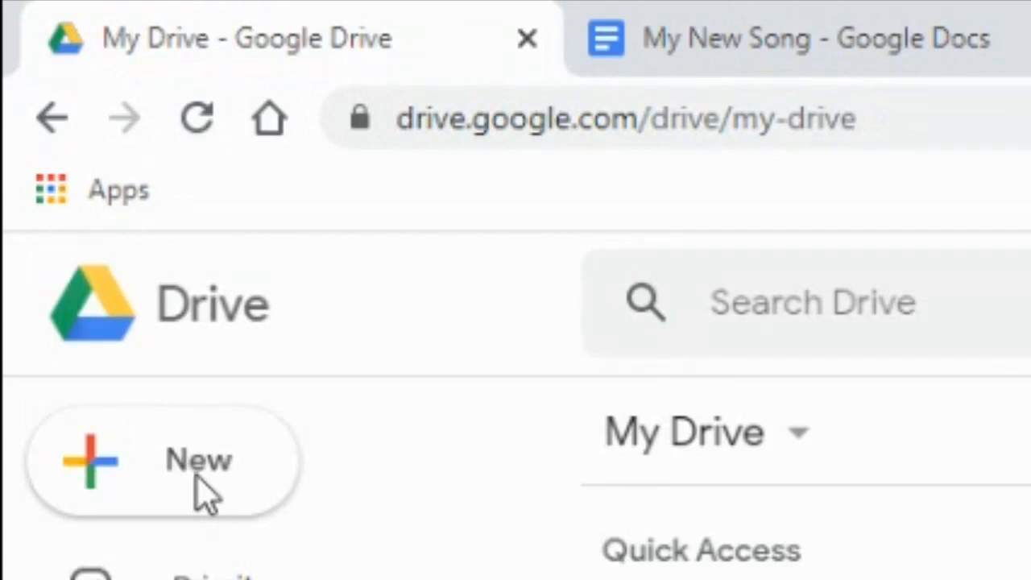
- Switch to the blank 'My New Song' Google Doc
{"action": "left_click", "coordinate": [794, 32]}
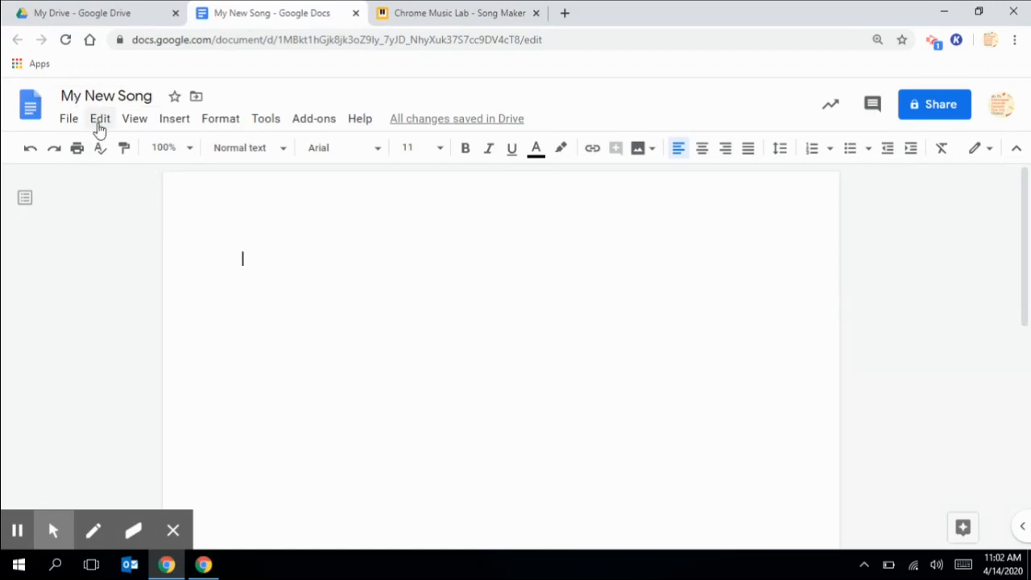
- Paste the Song Maker link into 'My New Song' via Edit > Paste and close the sharing dialog
{"action": "left_click", "coordinate": [100, 121]}
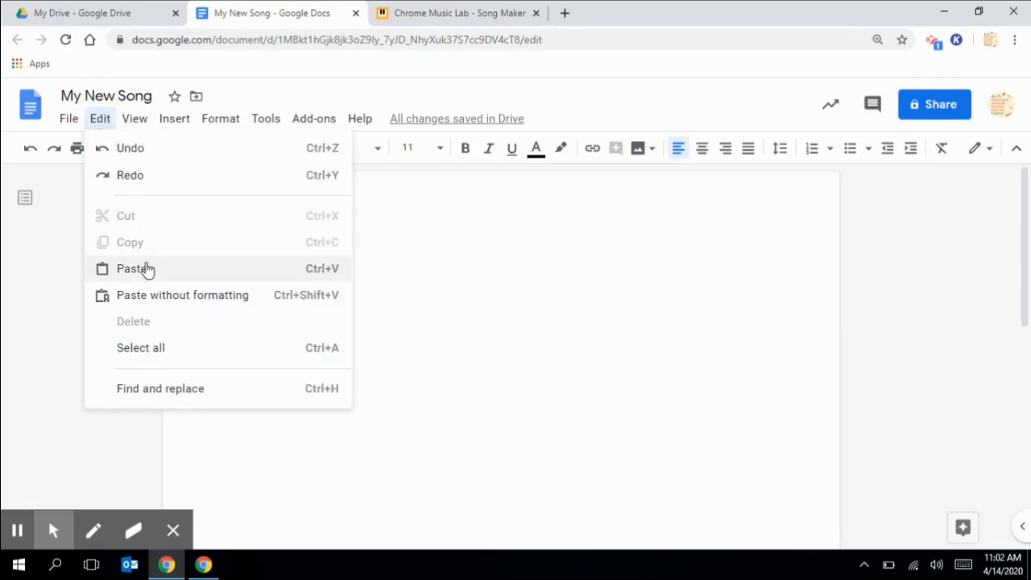
{"action": "left_click", "coordinate": [145, 269]}
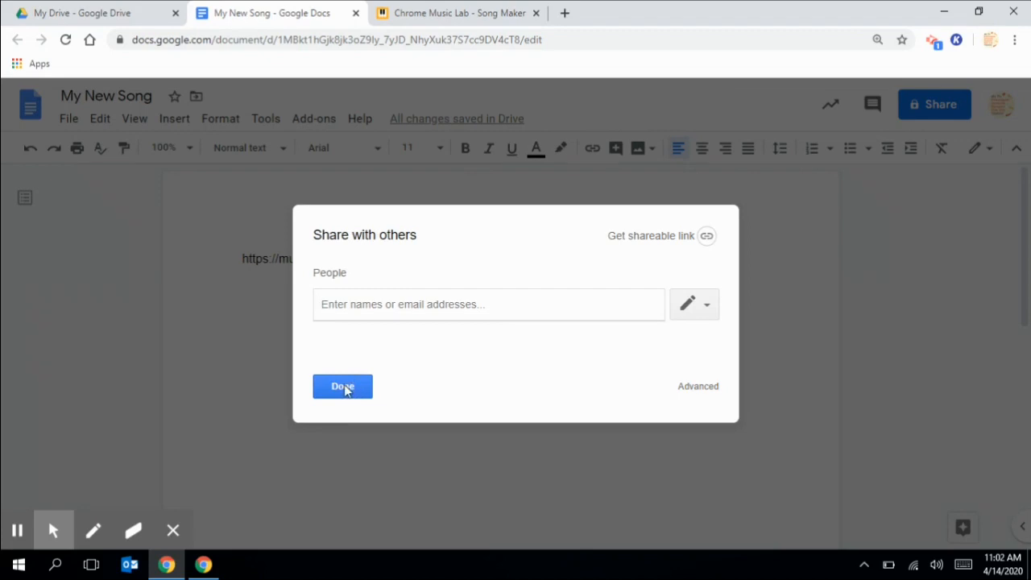
{"action": "left_click", "coordinate": [345, 390]}
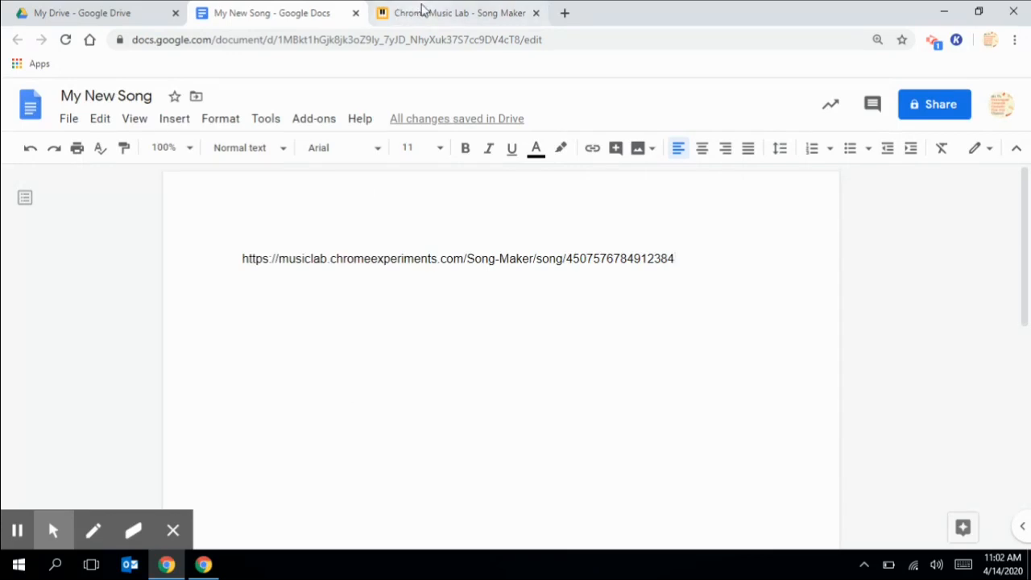
- Back in Song Maker, climb notes orange, yellow, green, teal, purple, pink to a red peak
{"action": "left_click", "coordinate": [423, 9]}
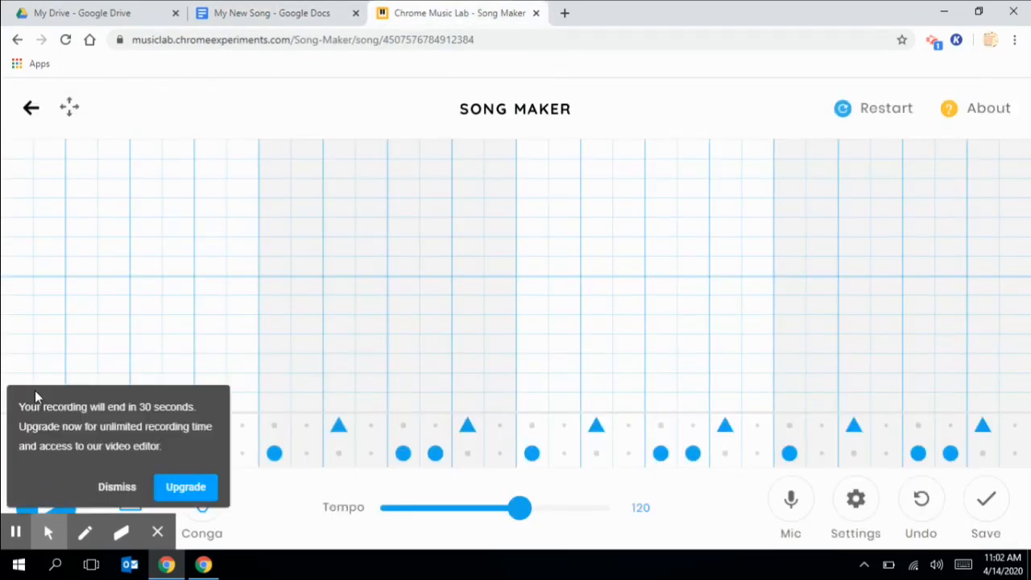
{"action": "left_click", "coordinate": [121, 487]}
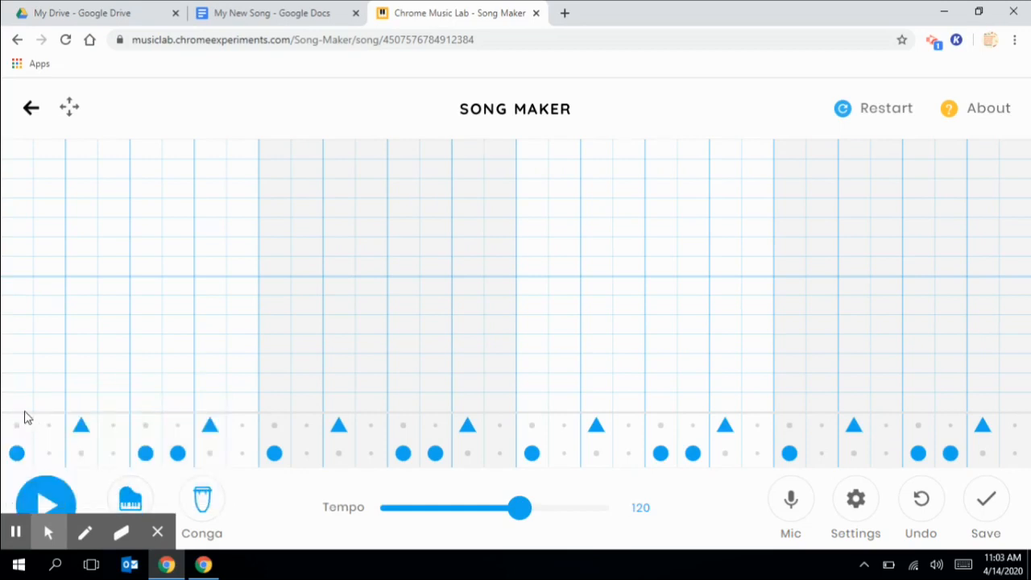
{"action": "left_click", "coordinate": [89, 386]}
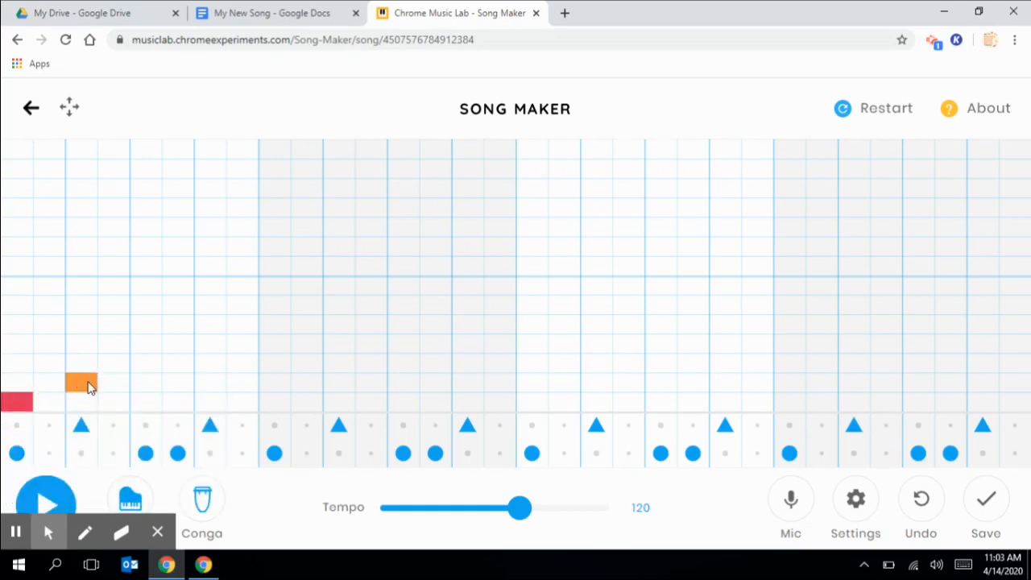
{"action": "left_click", "coordinate": [150, 365]}
{"action": "left_click", "coordinate": [213, 347]}
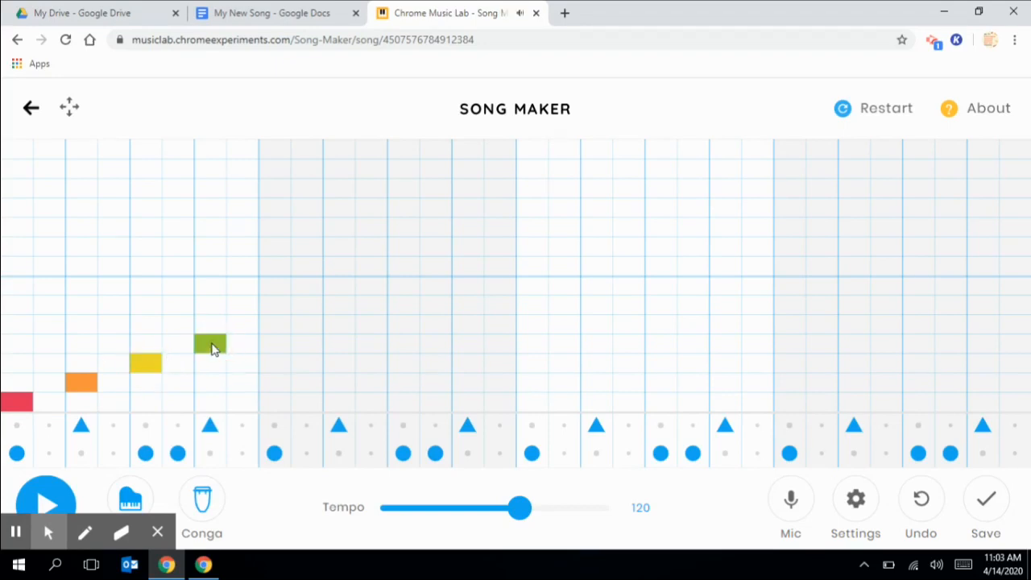
{"action": "left_click", "coordinate": [272, 331]}
{"action": "left_click", "coordinate": [336, 305]}
{"action": "left_click", "coordinate": [396, 269]}
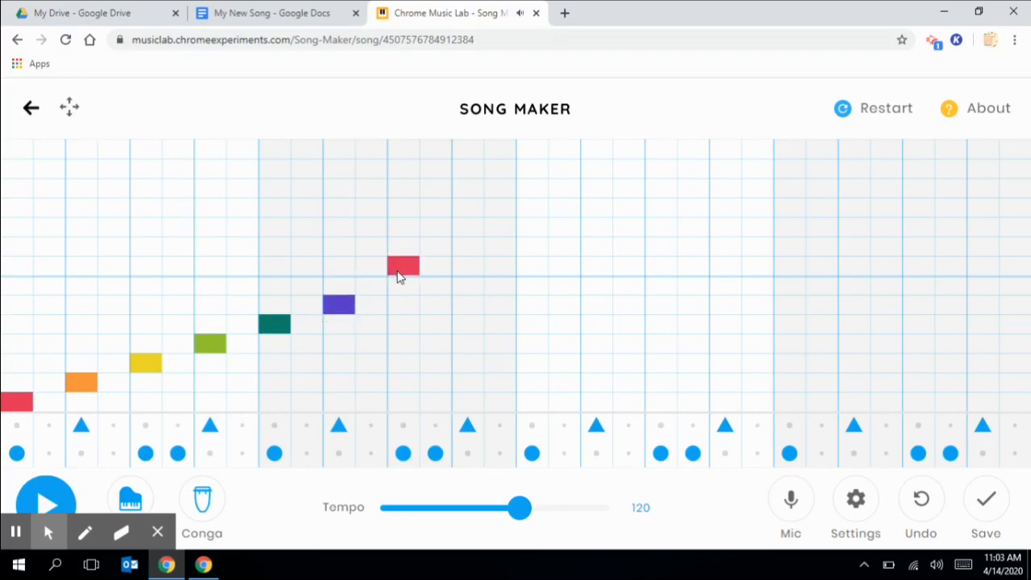
{"action": "left_click", "coordinate": [392, 272]}
{"action": "left_click", "coordinate": [394, 289]}
{"action": "left_click", "coordinate": [456, 269]}
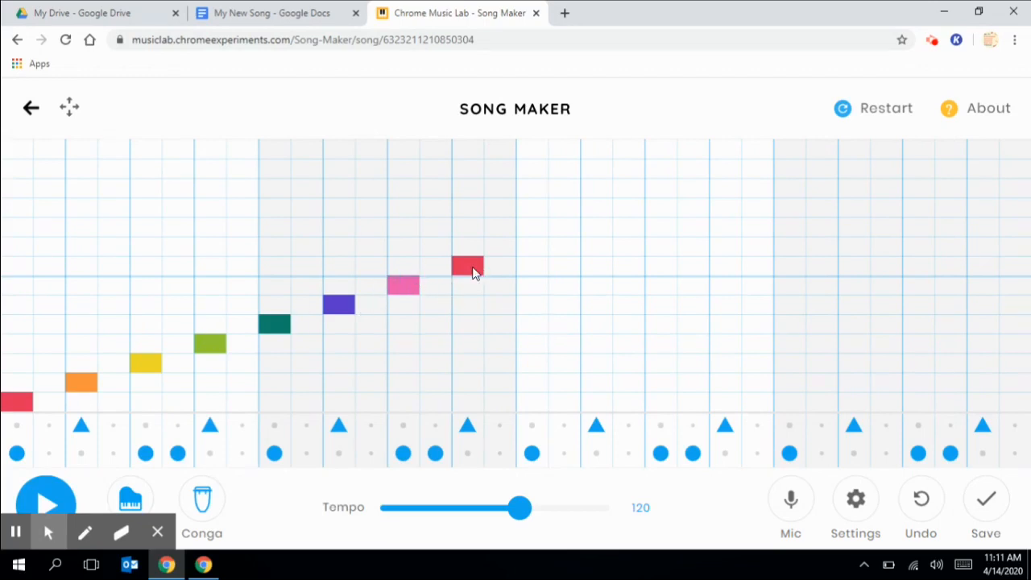
- Descend from a second red peak through pink, purple, greens, yellow and orange to low red
{"action": "left_click", "coordinate": [532, 266]}
{"action": "left_click", "coordinate": [596, 285]}
{"action": "left_click", "coordinate": [660, 305]}
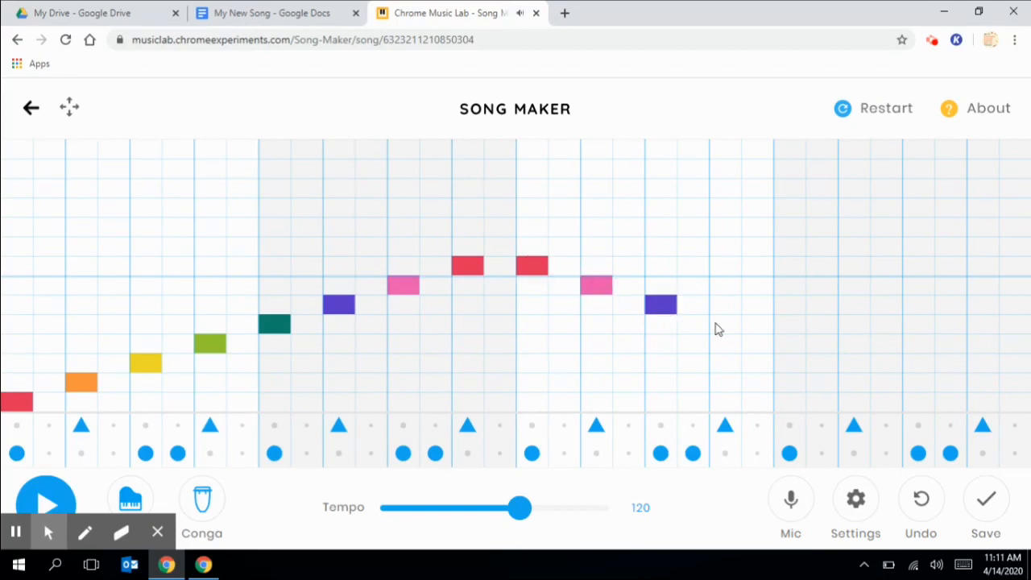
{"action": "left_click", "coordinate": [718, 326]}
{"action": "left_click", "coordinate": [786, 346]}
{"action": "left_click", "coordinate": [853, 363]}
{"action": "left_click", "coordinate": [918, 382]}
{"action": "left_click", "coordinate": [985, 402]}
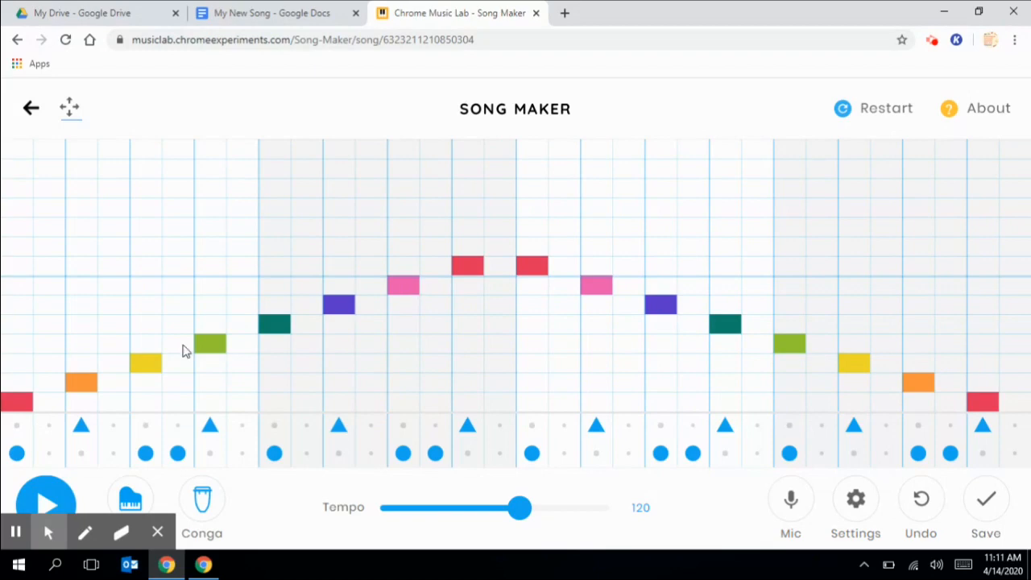
- Play the rainbow-arch song, save it to a new link, copy that link, and return to 'My New Song'
{"action": "left_click", "coordinate": [46, 499]}
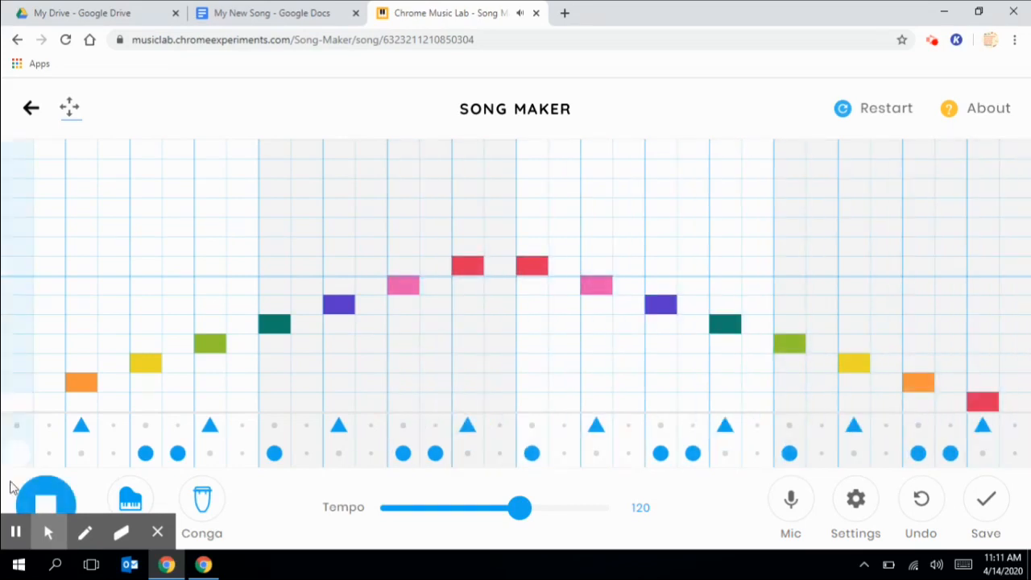
{"action": "left_click", "coordinate": [53, 503]}
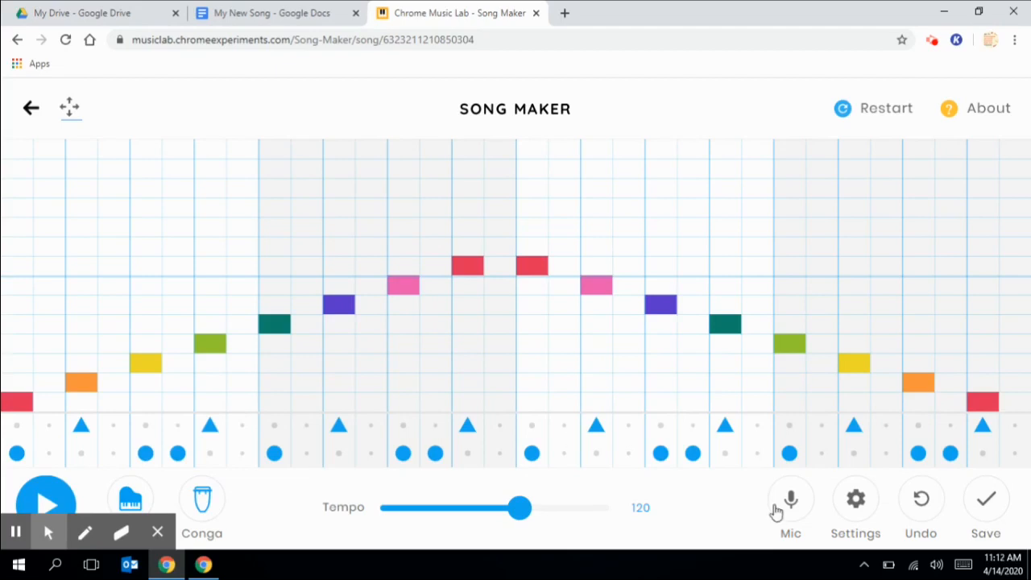
{"action": "left_click", "coordinate": [995, 511]}
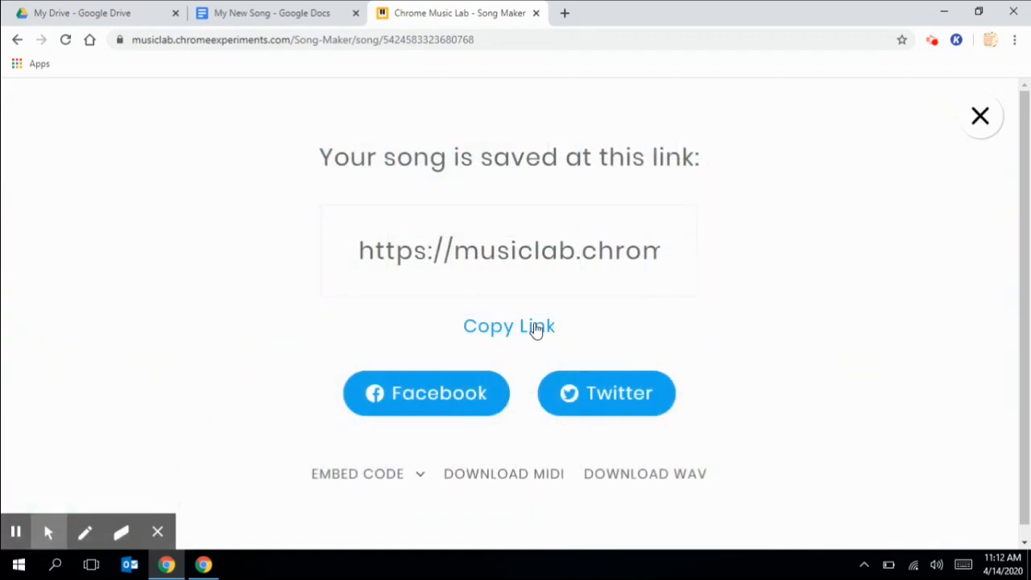
{"action": "left_click", "coordinate": [536, 328]}
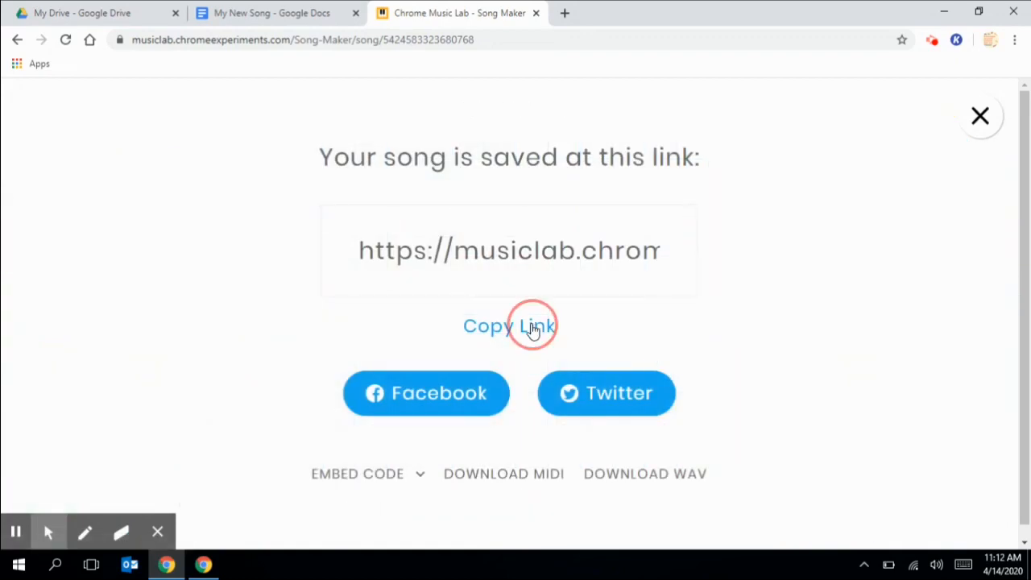
{"action": "left_click", "coordinate": [274, 11]}
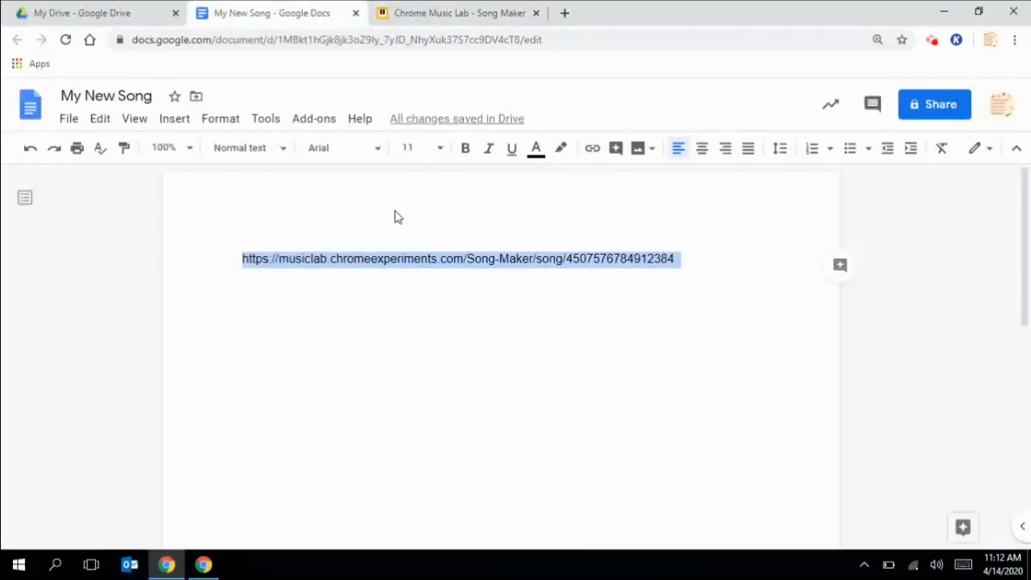
- Replace the old song URL in the 'My New Song' doc with the newly copied Song Maker link
{"action": "left_click", "coordinate": [425, 258]}
{"action": "key", "text": "BackSpace"}
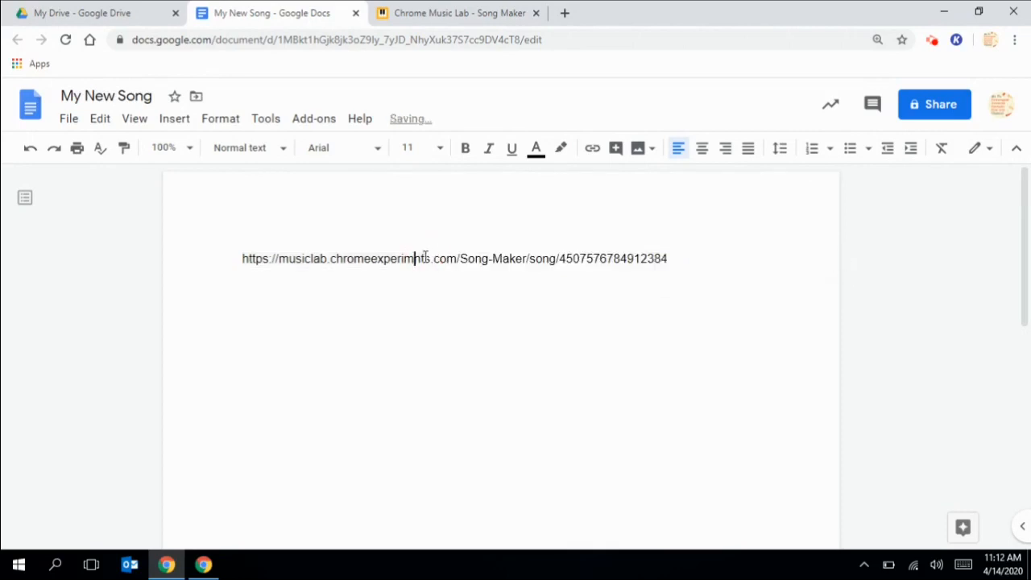
{"action": "double_click", "coordinate": [426, 258]}
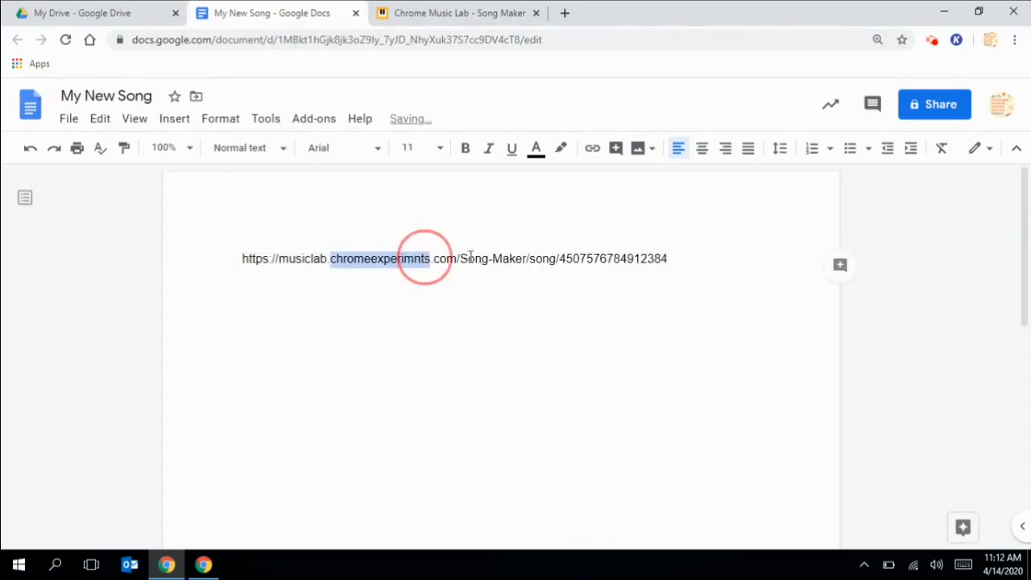
{"action": "left_click", "coordinate": [667, 258]}
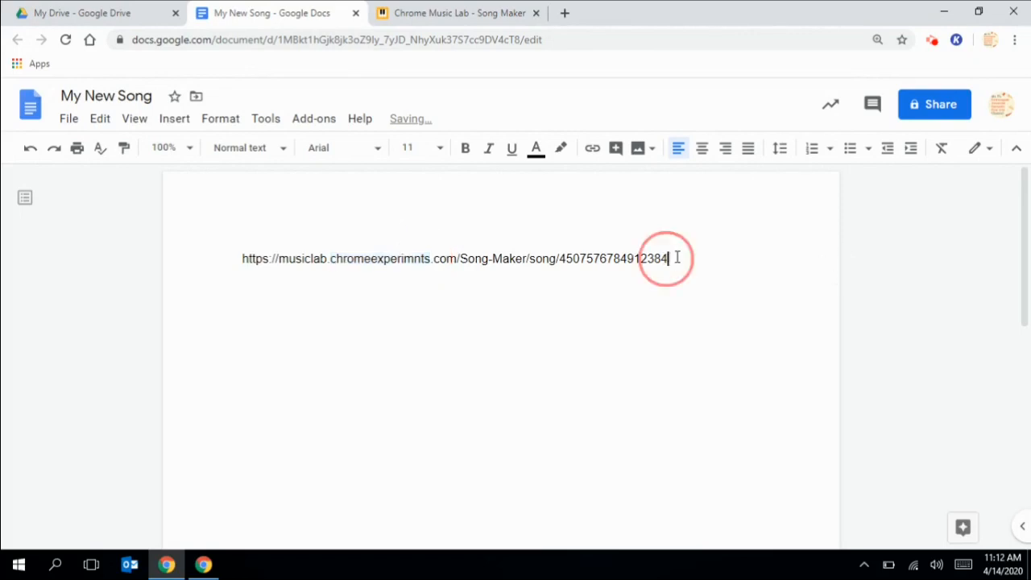
{"action": "left_click", "coordinate": [185, 273], "text": "shift"}
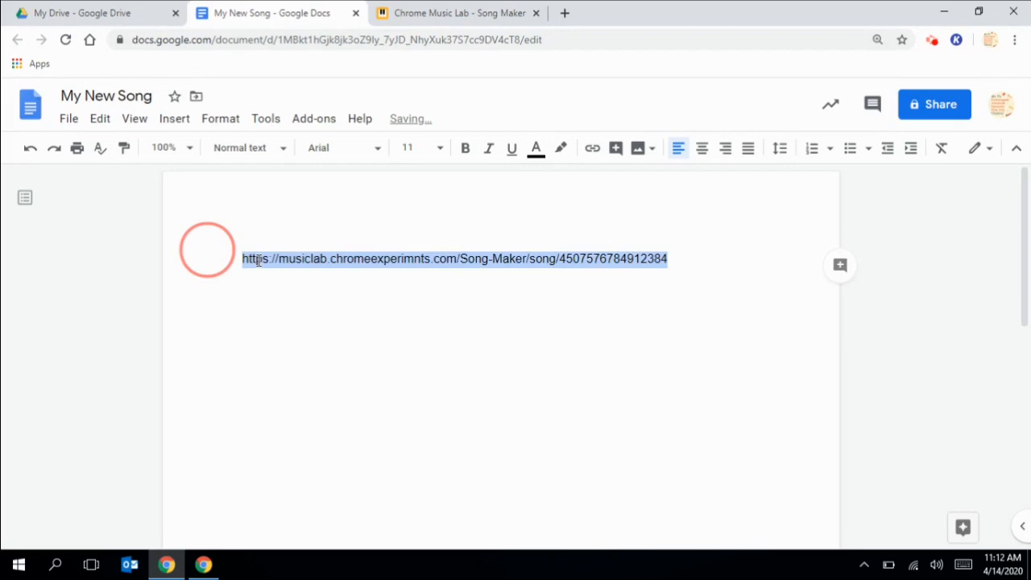
{"action": "key", "text": "BackSpace"}
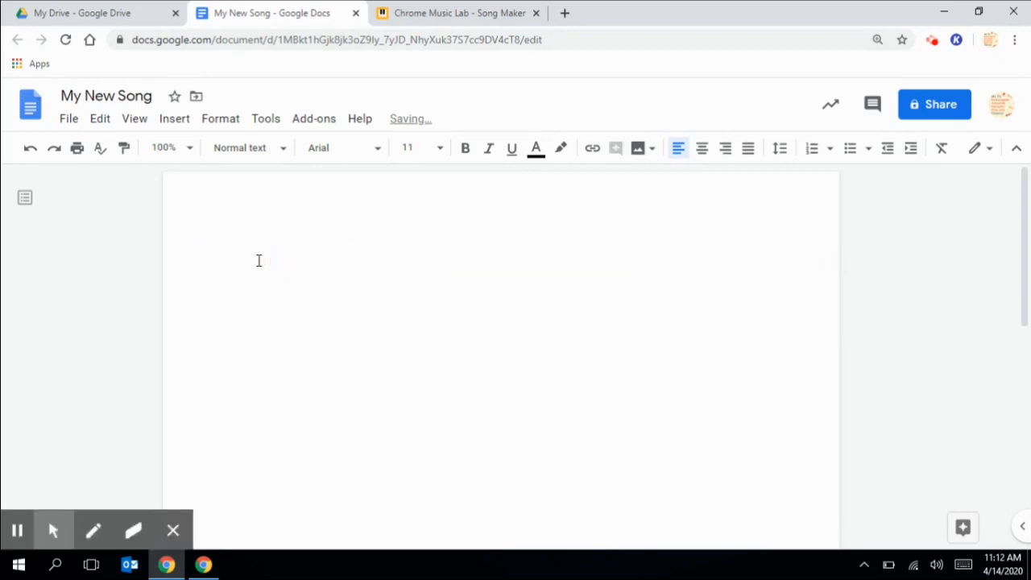
{"action": "key", "text": "ctrl+v"}
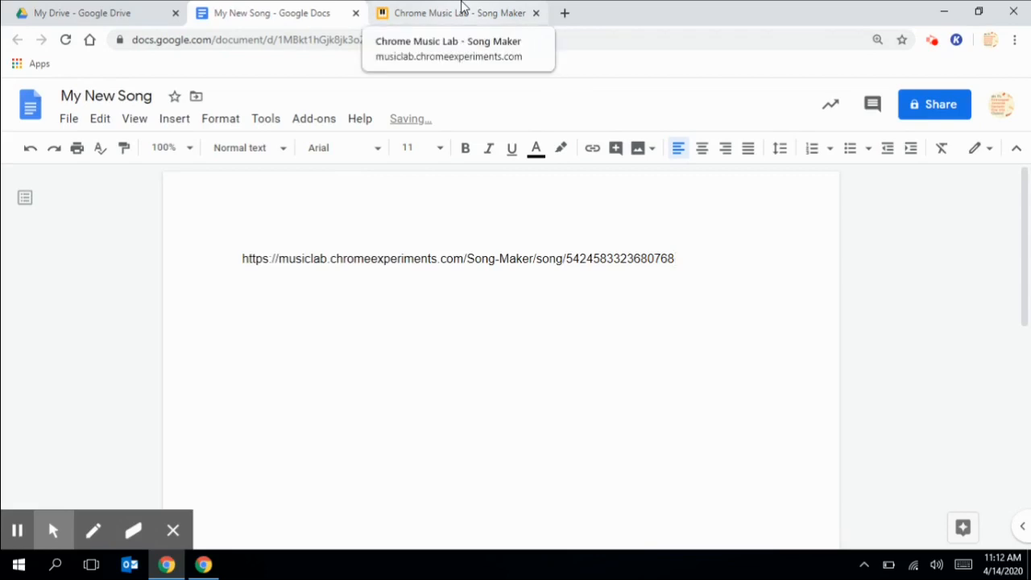
{"action": "left_click", "coordinate": [462, 6]}
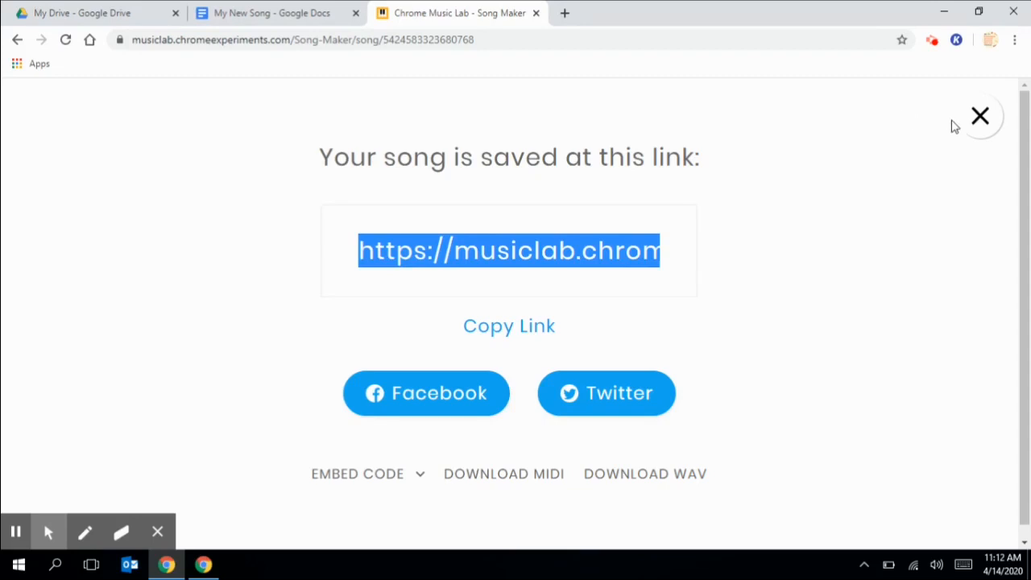
- Dismiss the 'Your song is saved at this link' notice to reveal the song grid
{"action": "left_click", "coordinate": [977, 118]}
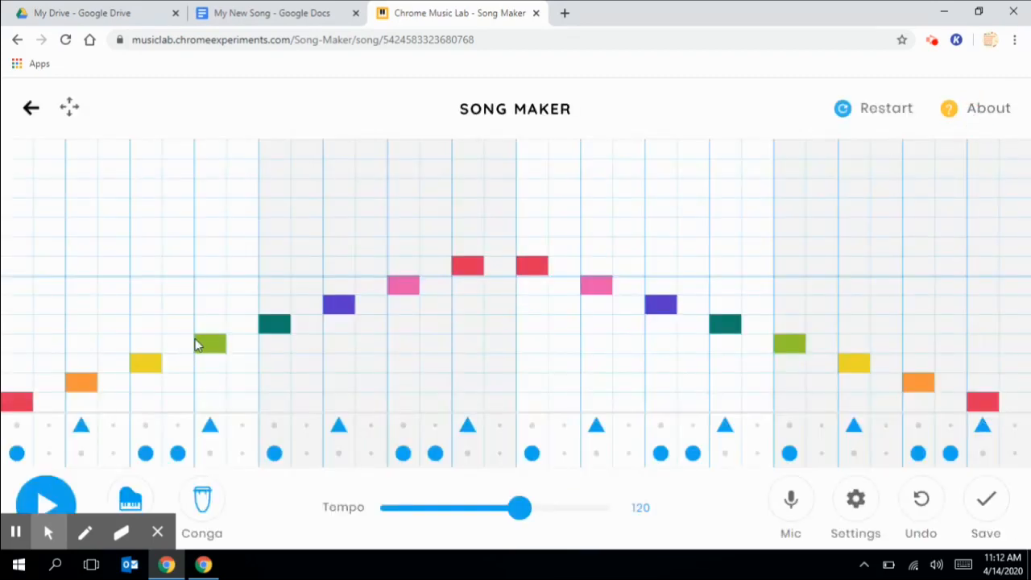
- Add harmony notes two rows above each rising melody note, up through both top red peak notes
{"action": "left_click", "coordinate": [21, 370]}
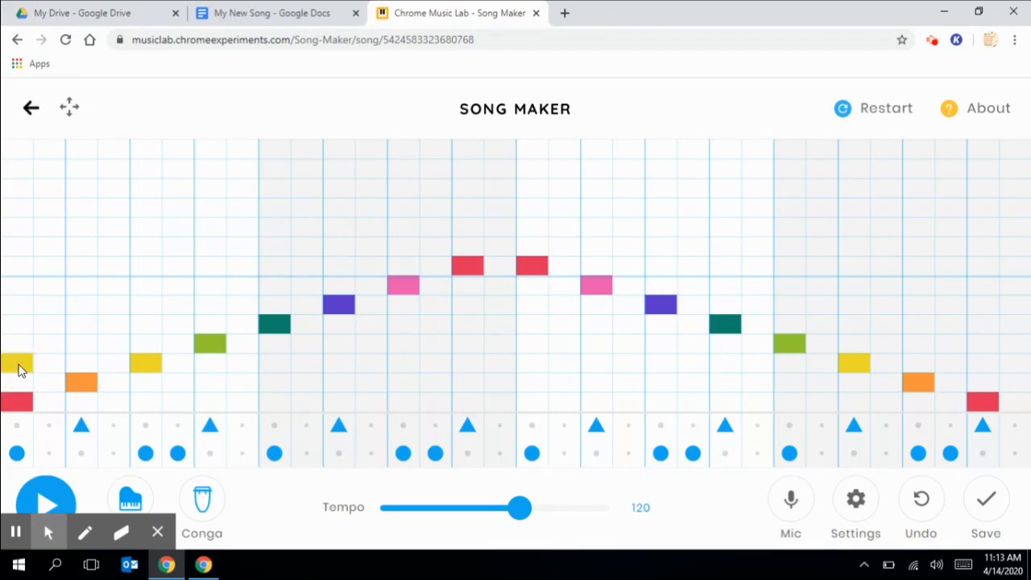
{"action": "left_click", "coordinate": [91, 344]}
{"action": "left_click", "coordinate": [147, 326]}
{"action": "left_click", "coordinate": [208, 304]}
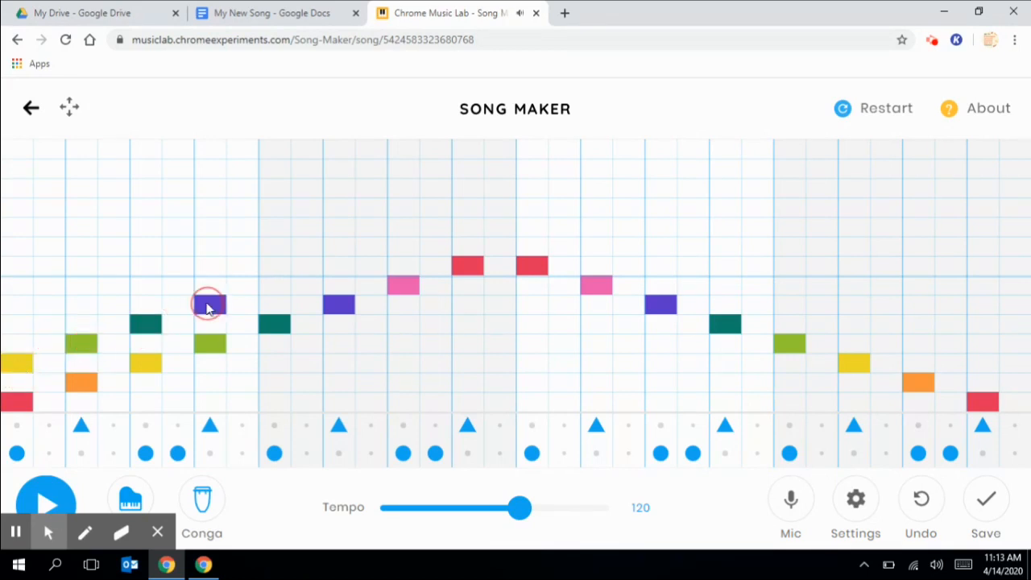
{"action": "left_click", "coordinate": [273, 287]}
{"action": "left_click", "coordinate": [340, 267]}
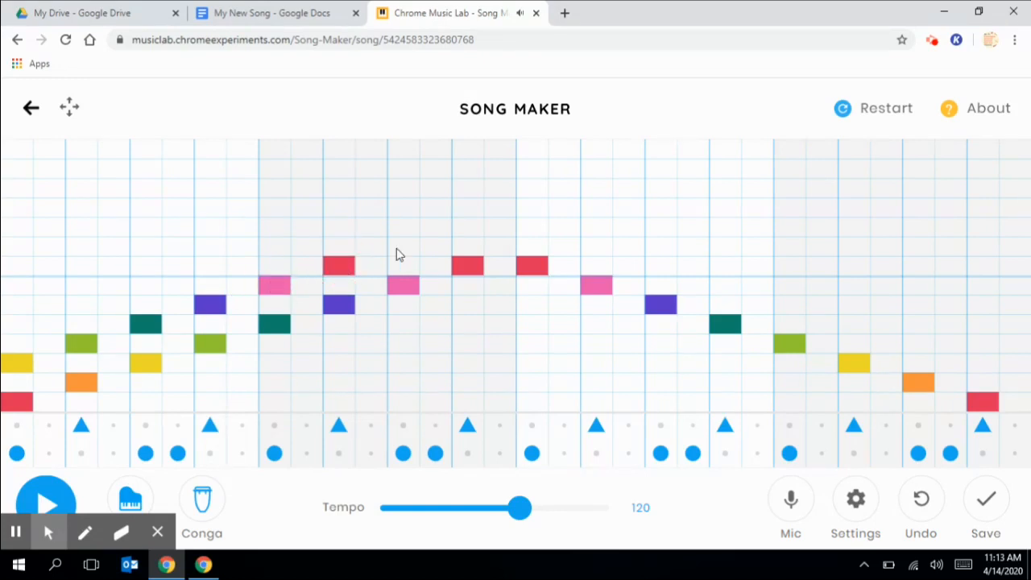
{"action": "left_click", "coordinate": [402, 248]}
{"action": "left_click", "coordinate": [470, 230]}
{"action": "left_click", "coordinate": [530, 228]}
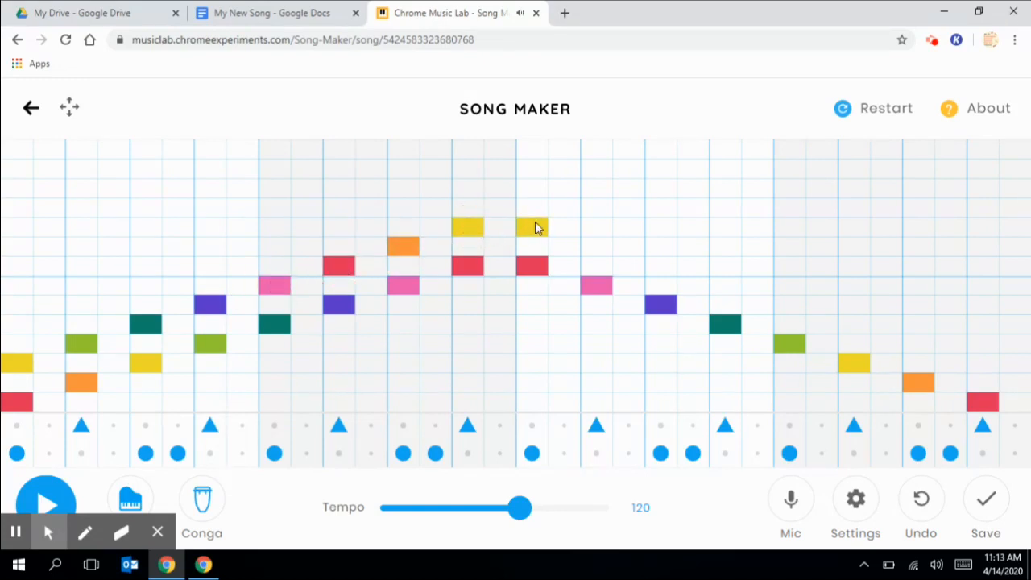
- Add harmony notes two rows above the descending pink, purple, teal, green, yellow and orange notes
{"action": "left_click", "coordinate": [593, 246]}
{"action": "left_click", "coordinate": [657, 267]}
{"action": "left_click", "coordinate": [724, 286]}
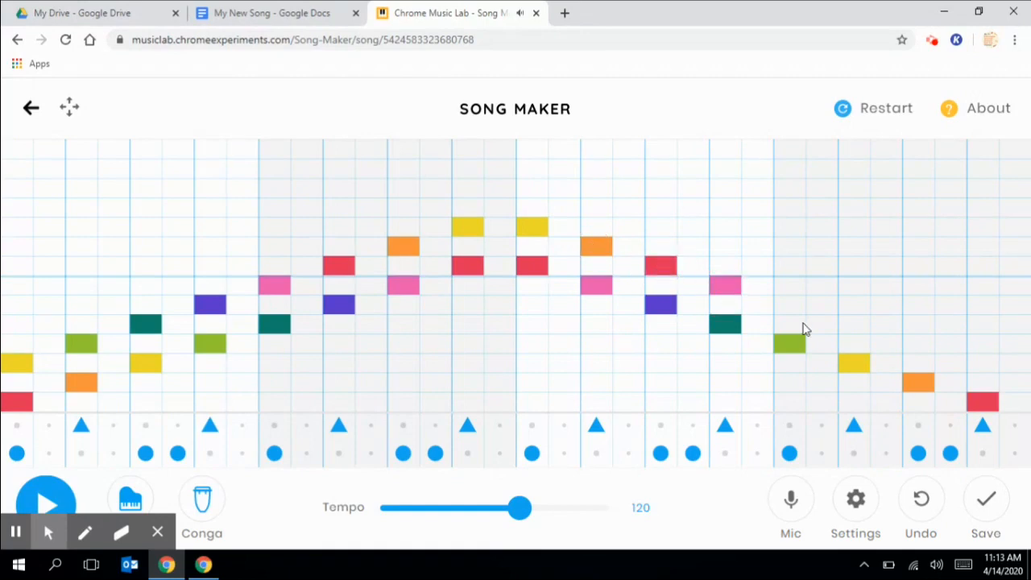
{"action": "left_click", "coordinate": [791, 305]}
{"action": "left_click", "coordinate": [853, 325]}
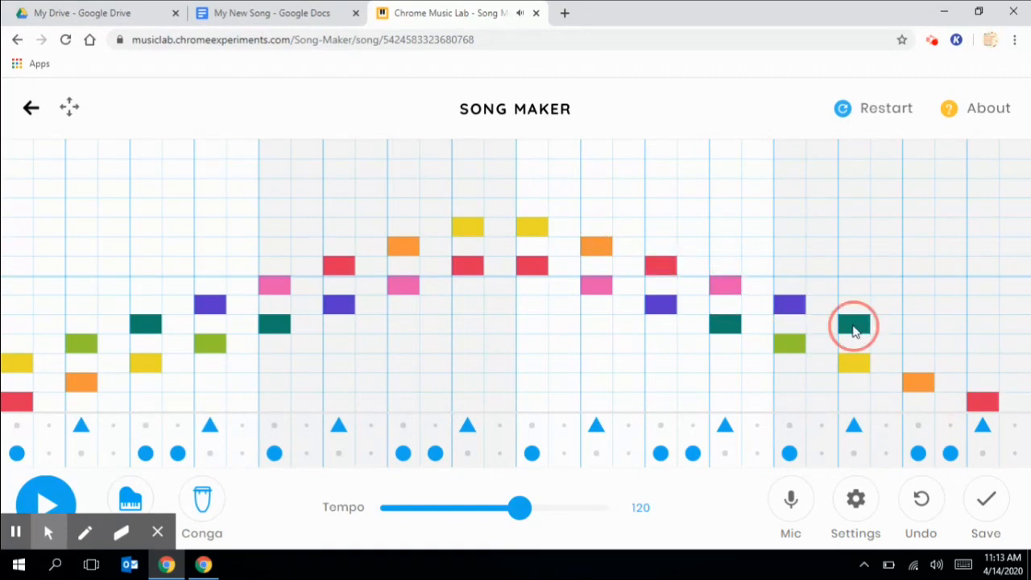
{"action": "left_click", "coordinate": [922, 344]}
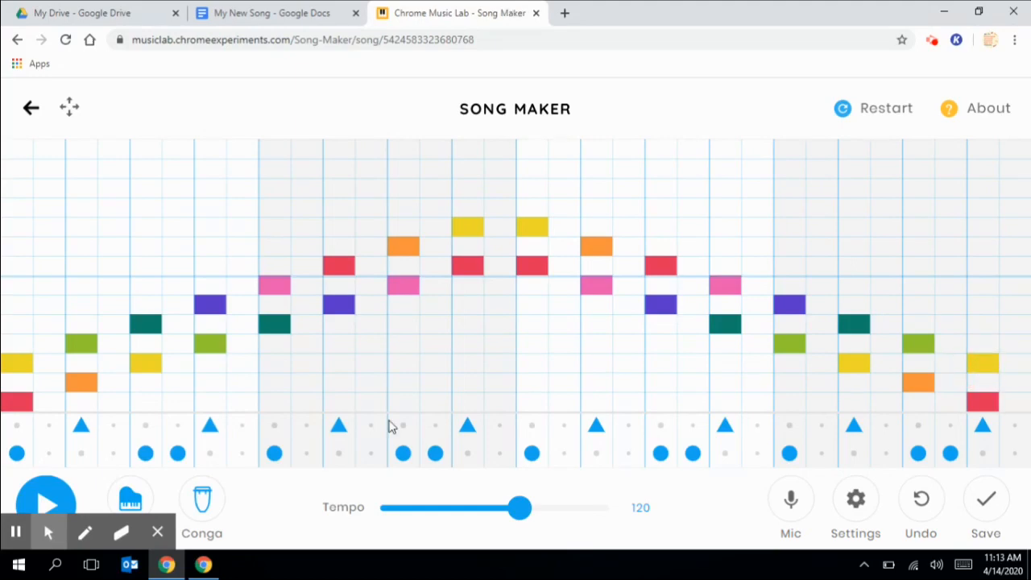
{"action": "left_click", "coordinate": [50, 495]}
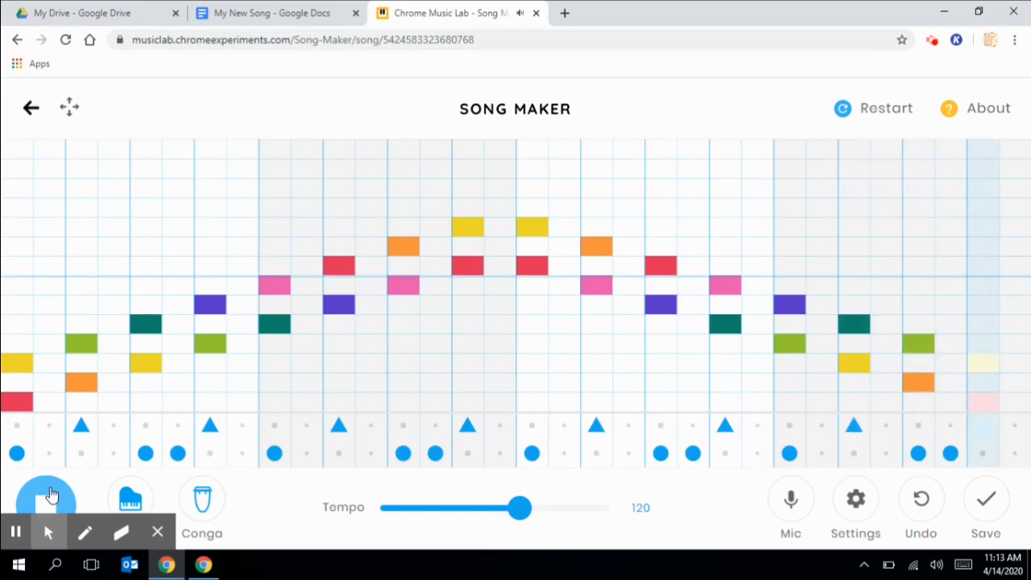
{"action": "left_click", "coordinate": [49, 497]}
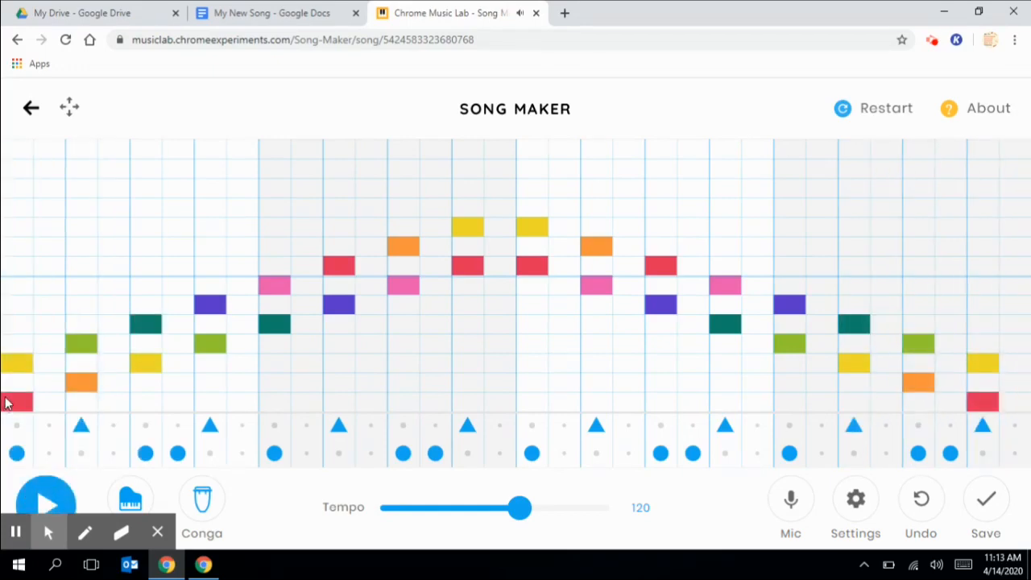
- Stack a third note two rows above the harmony in each rising column, through both peak chords
{"action": "left_click", "coordinate": [22, 323]}
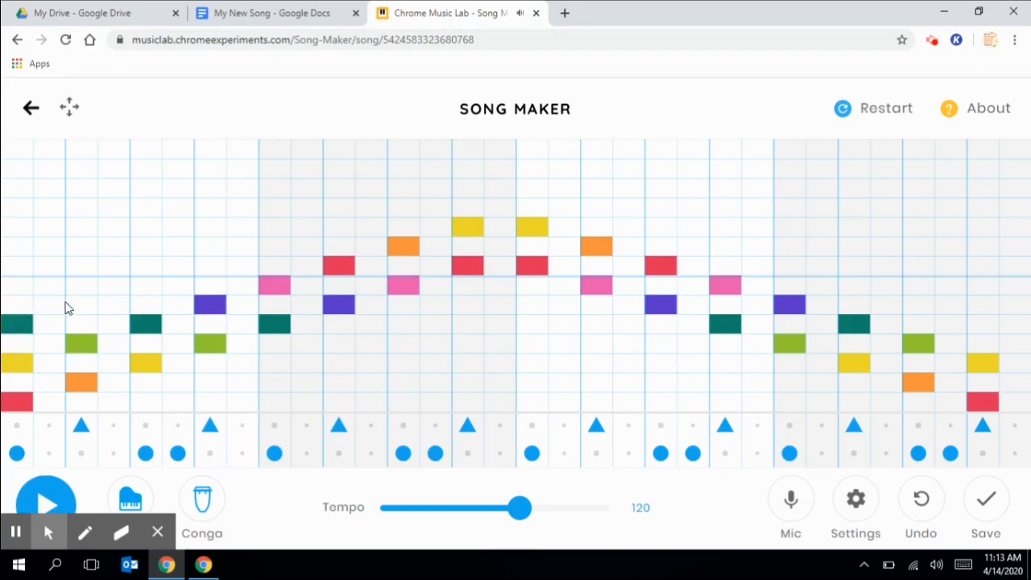
{"action": "left_click", "coordinate": [80, 304]}
{"action": "left_click", "coordinate": [143, 287]}
{"action": "left_click", "coordinate": [219, 267]}
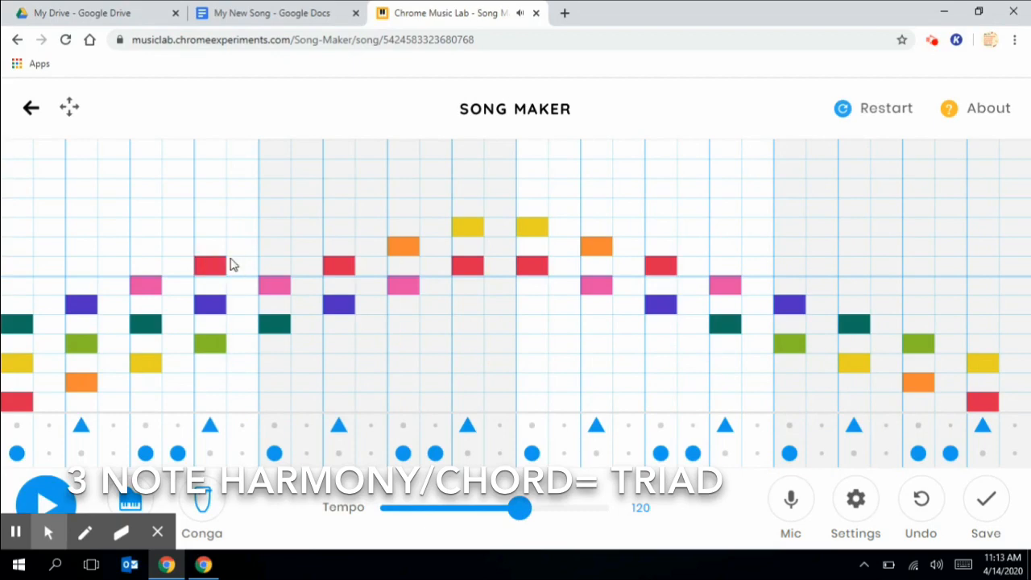
{"action": "left_click", "coordinate": [277, 247]}
{"action": "left_click", "coordinate": [348, 226]}
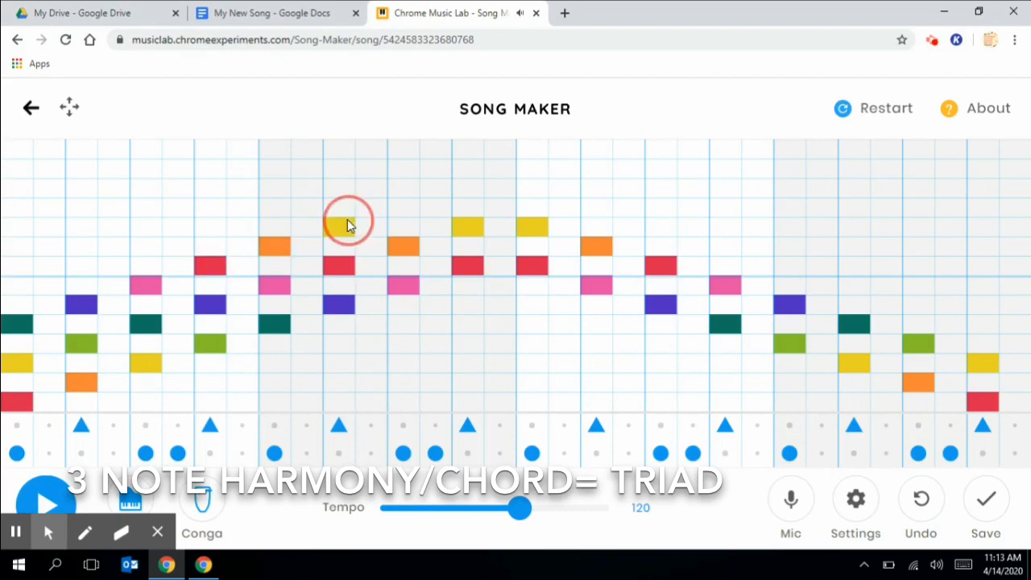
{"action": "left_click", "coordinate": [405, 208]}
{"action": "left_click", "coordinate": [479, 193]}
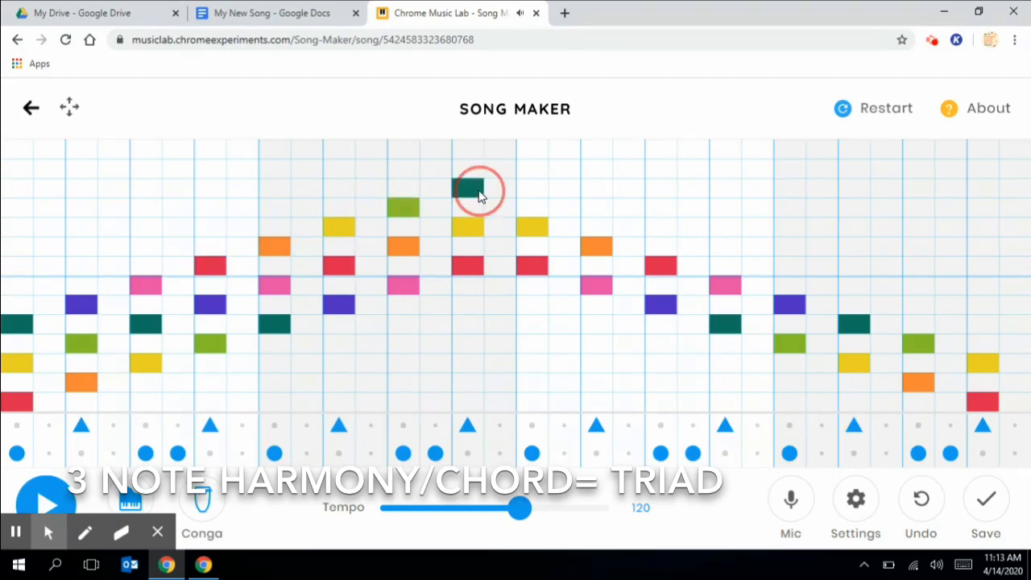
{"action": "left_click", "coordinate": [528, 192]}
- Stack third notes on the descending chords through the final column, then use the playback controls
{"action": "left_click", "coordinate": [595, 210]}
{"action": "left_click", "coordinate": [664, 228]}
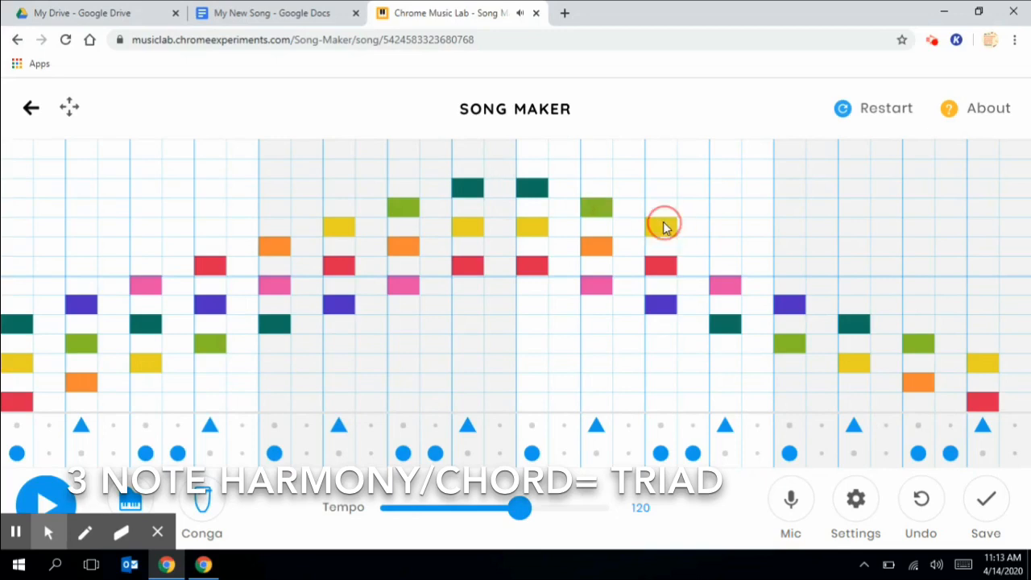
{"action": "left_click", "coordinate": [724, 248]}
{"action": "left_click", "coordinate": [789, 269]}
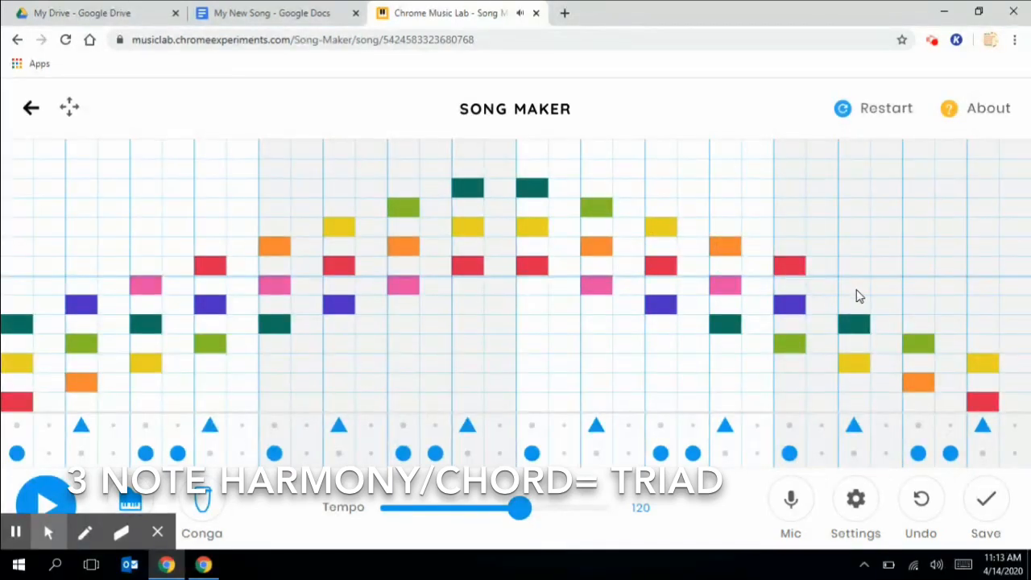
{"action": "left_click", "coordinate": [859, 290]}
{"action": "left_click", "coordinate": [918, 305]}
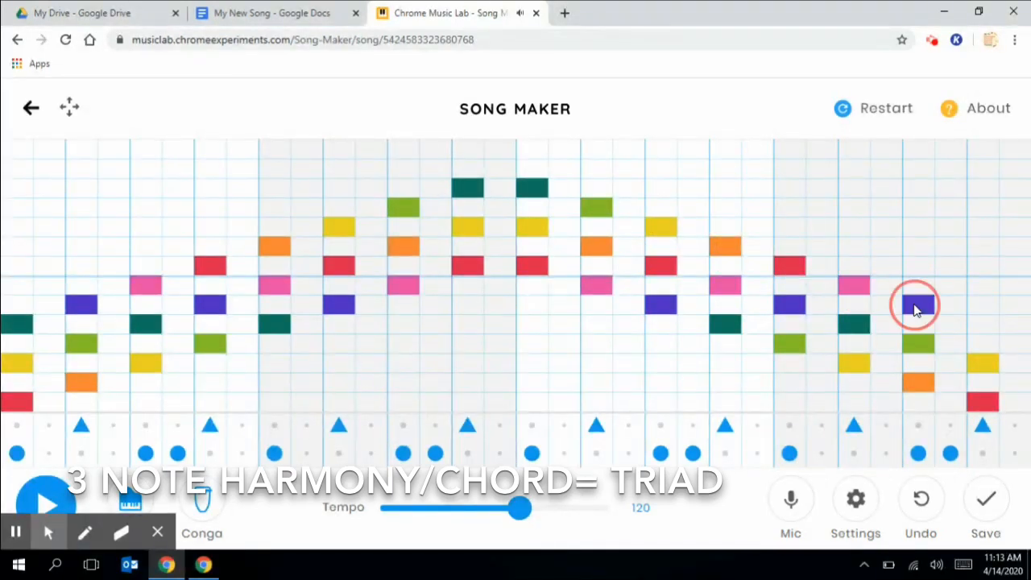
{"action": "left_click", "coordinate": [983, 304]}
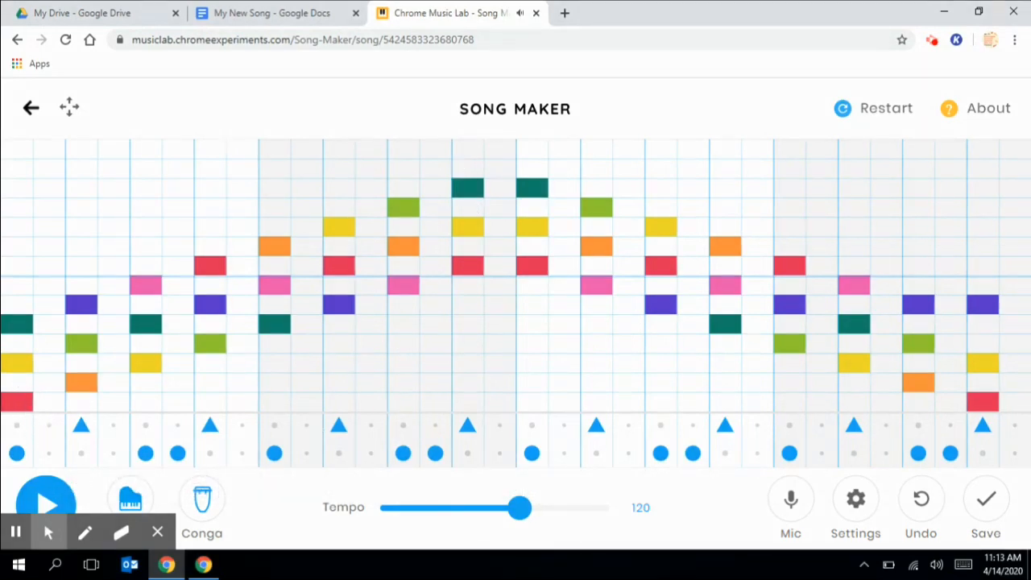
{"action": "left_click", "coordinate": [49, 528]}
{"action": "left_click", "coordinate": [54, 497]}
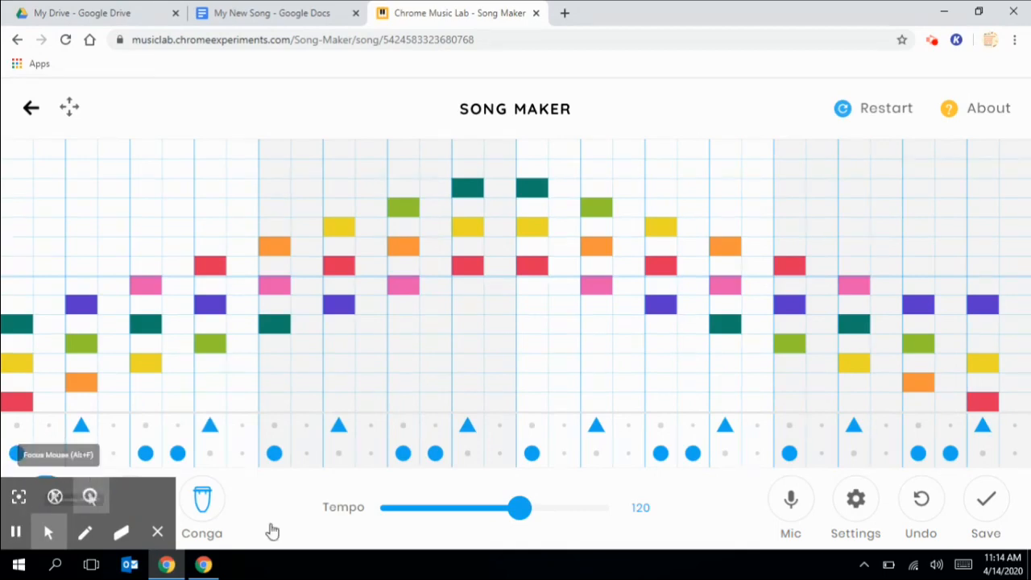
- Play the triad song back and lower the final chord's top note from purple to teal
{"action": "left_click", "coordinate": [158, 533]}
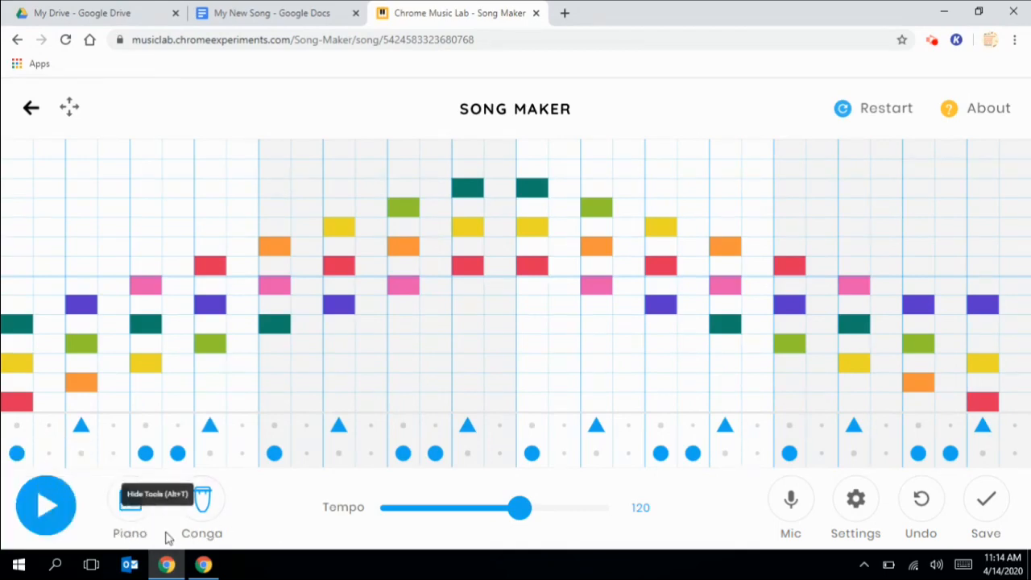
{"action": "left_click", "coordinate": [42, 506]}
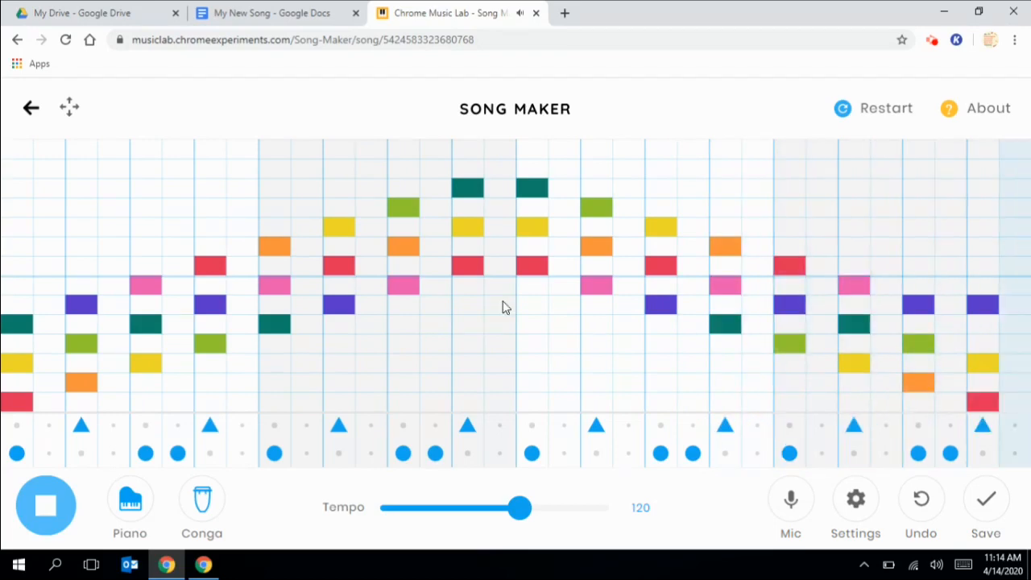
{"action": "left_click", "coordinate": [983, 325]}
{"action": "left_click", "coordinate": [982, 308]}
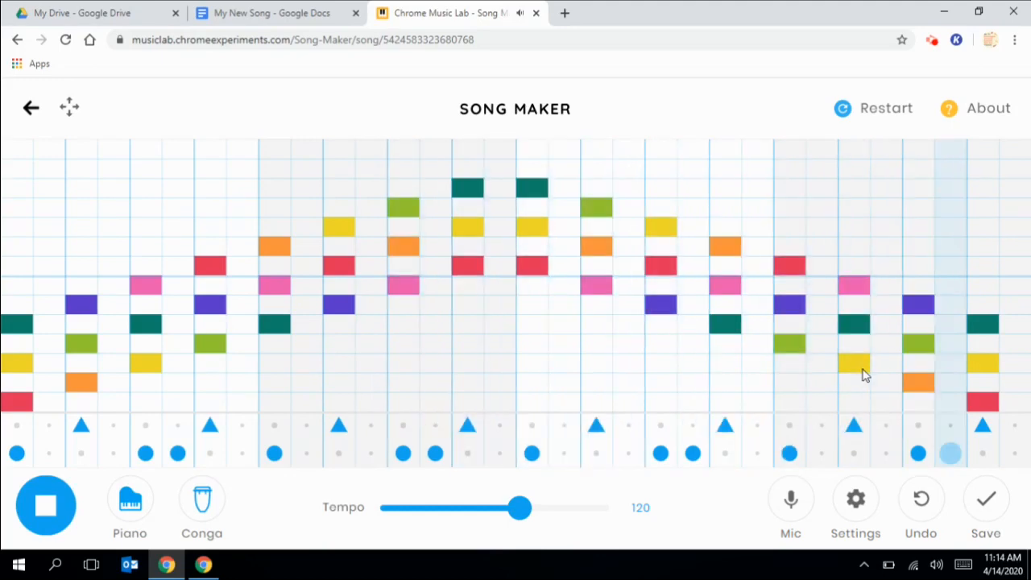
{"action": "left_click", "coordinate": [37, 505]}
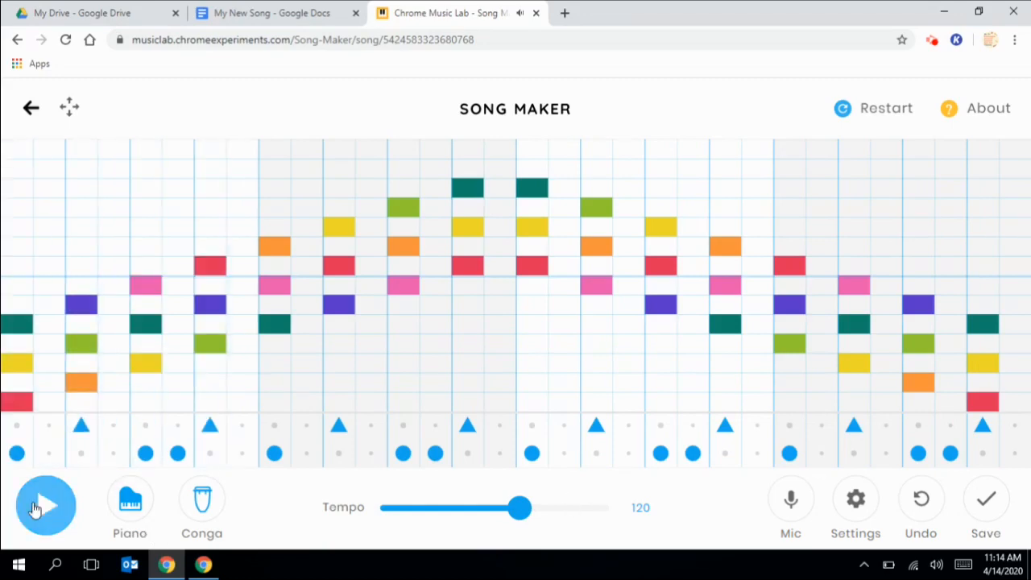